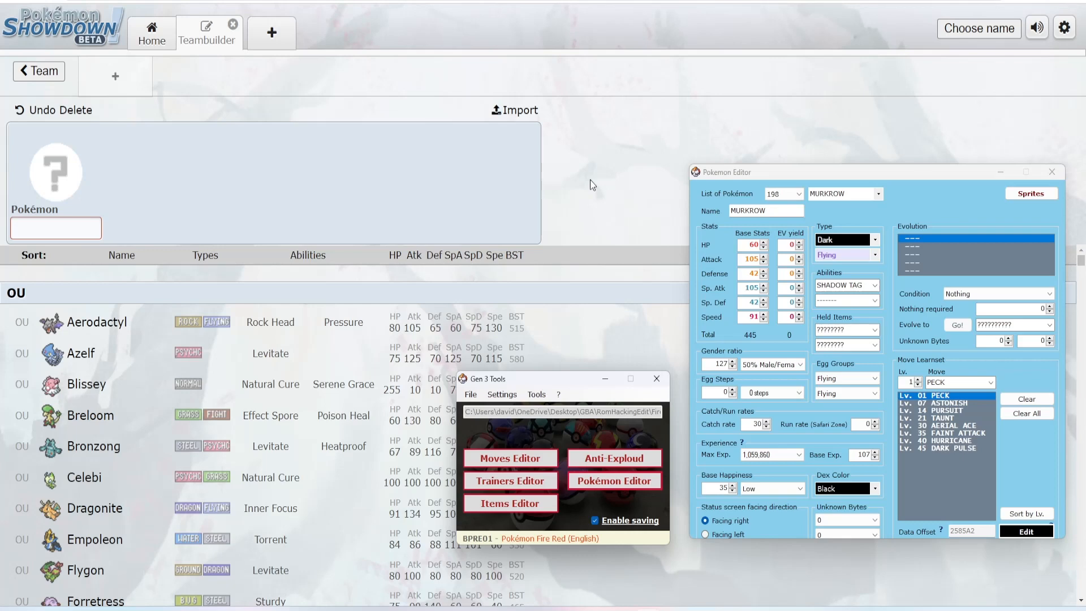
- Load Misdreavus in the Pokemon Editor, and add it to the Pokémon Showdown team with its base stats open for comparison
click(878, 195)
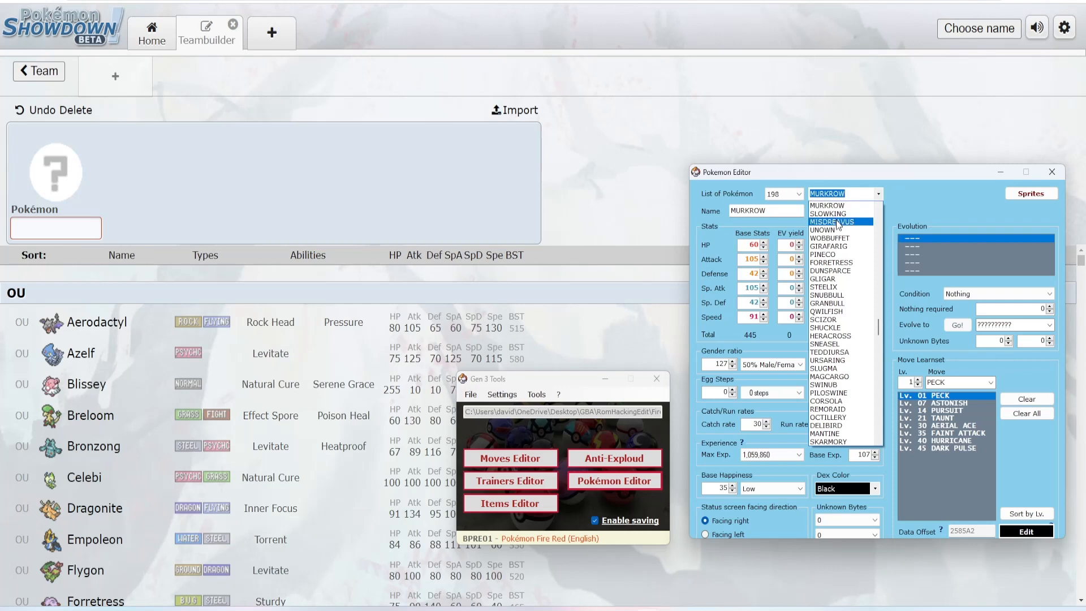
click(838, 221)
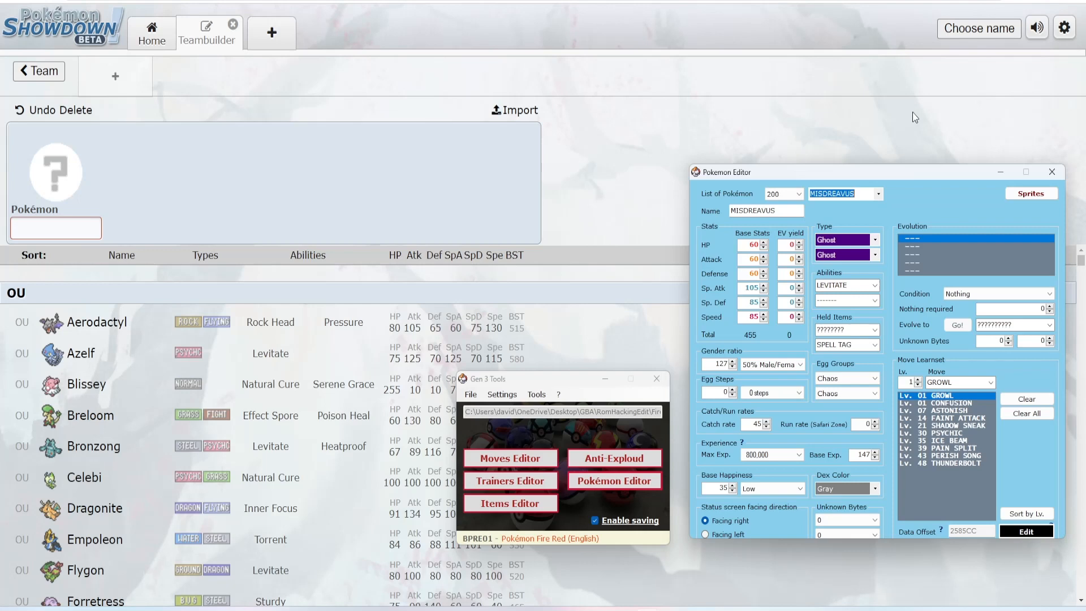
click(44, 238)
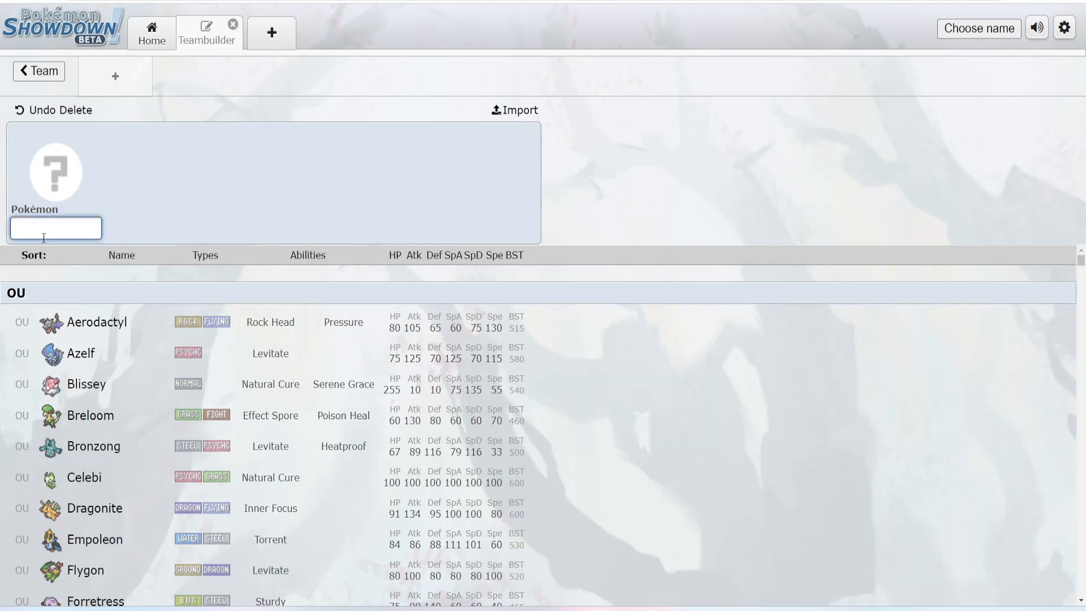
text(ma)
key(BackSpace)
text(i)
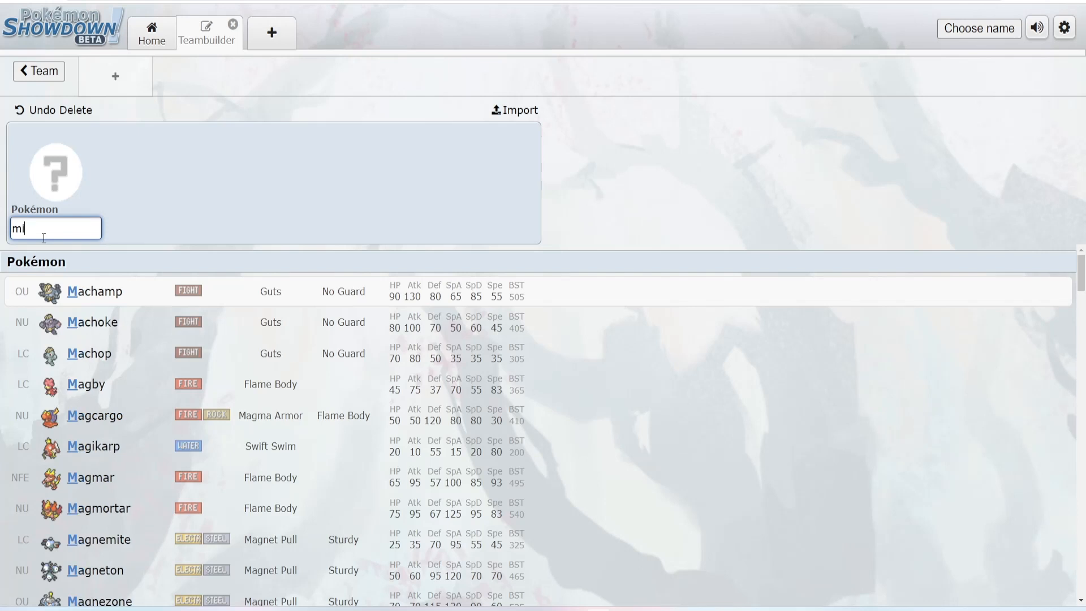
text(sd)
key(BackSpace)
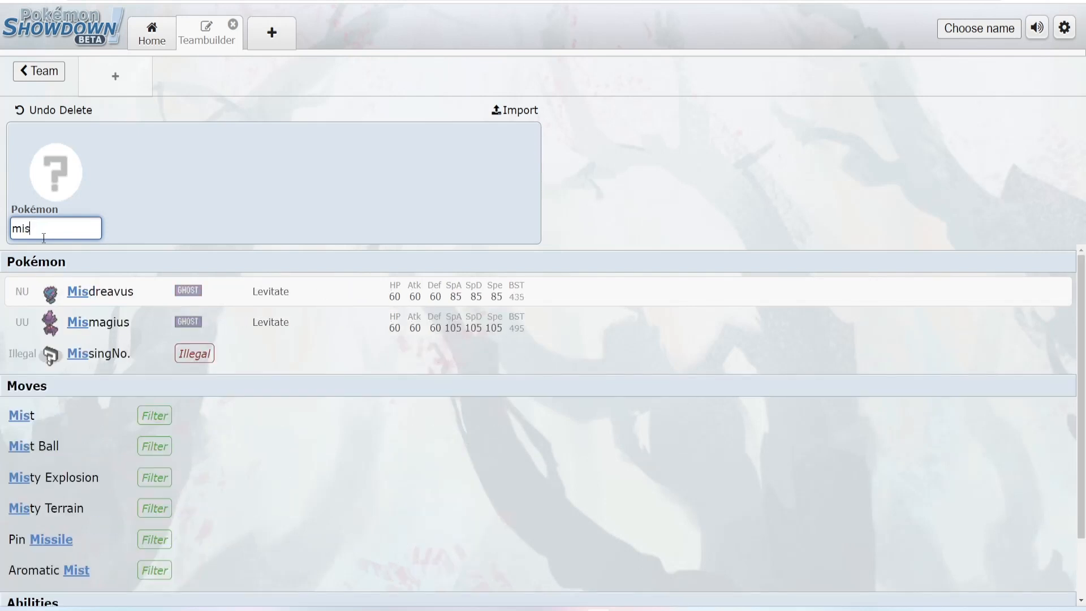
click(276, 297)
click(498, 215)
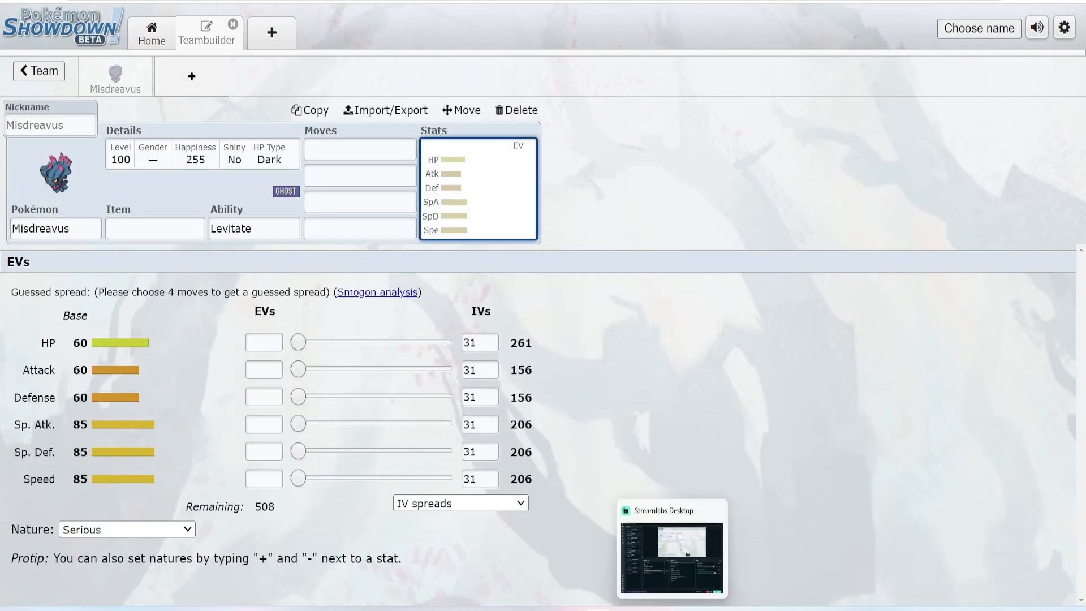
- Return to the Pokemon Editor, clear of the Gen 3 Tools window, and set Misdreavus's base Sp. Atk to 110
mouse_move(651, 603)
click(696, 557)
click(608, 557)
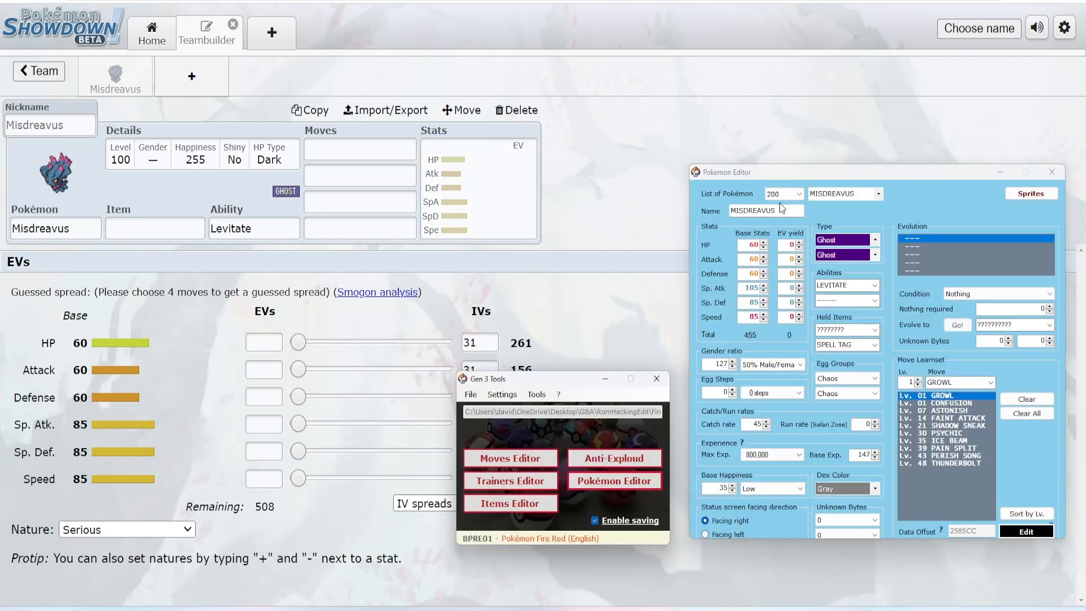
drag(553, 378, 608, 428)
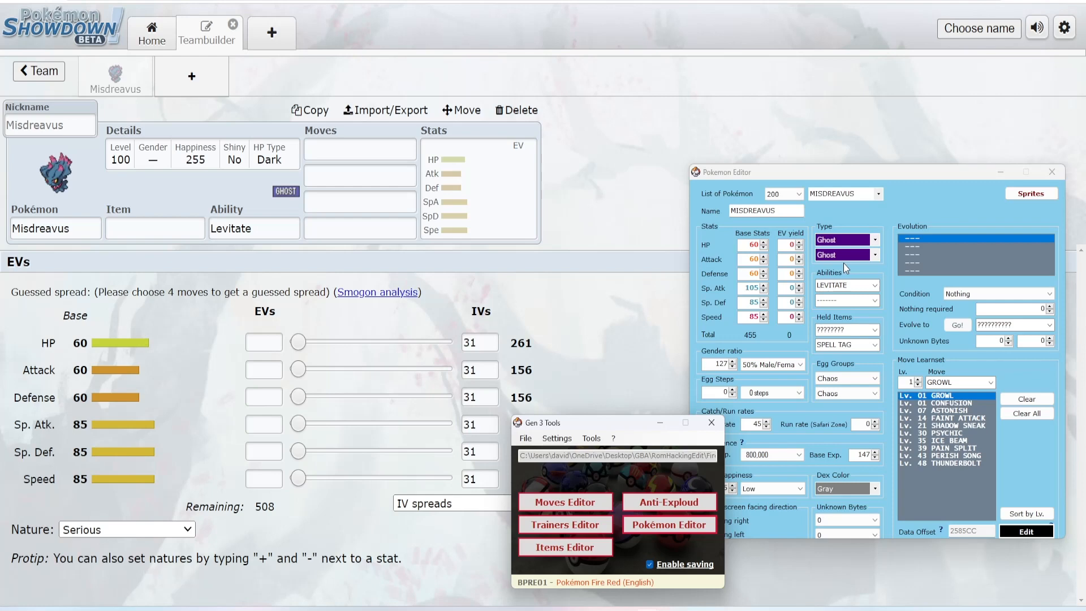
double_click(764, 286)
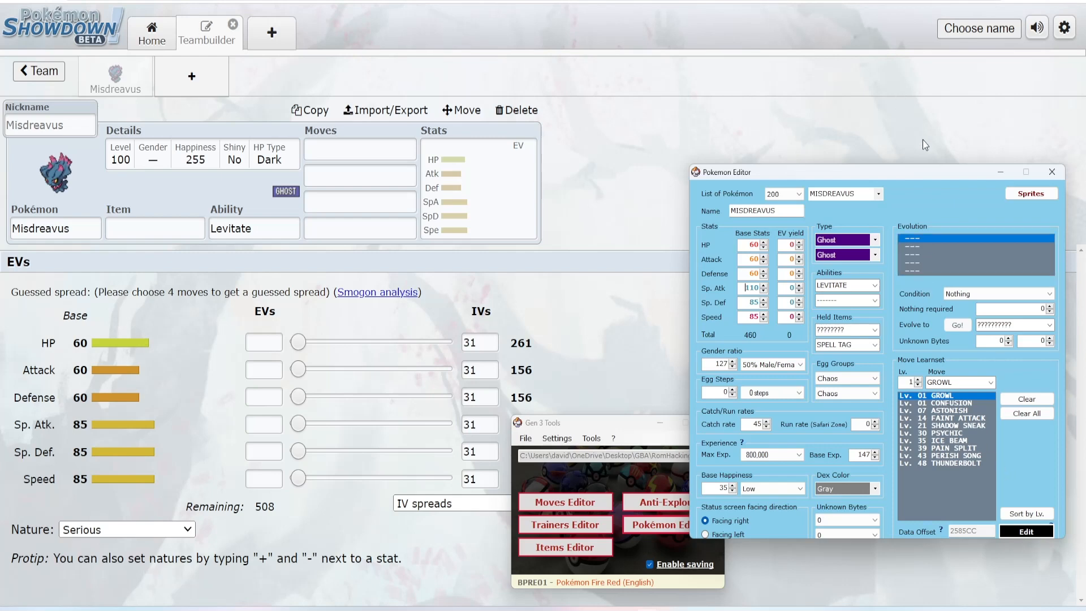
- Load Unown in the Pokemon Editor, and add it to the Pokémon Showdown team with its base stats open
click(879, 194)
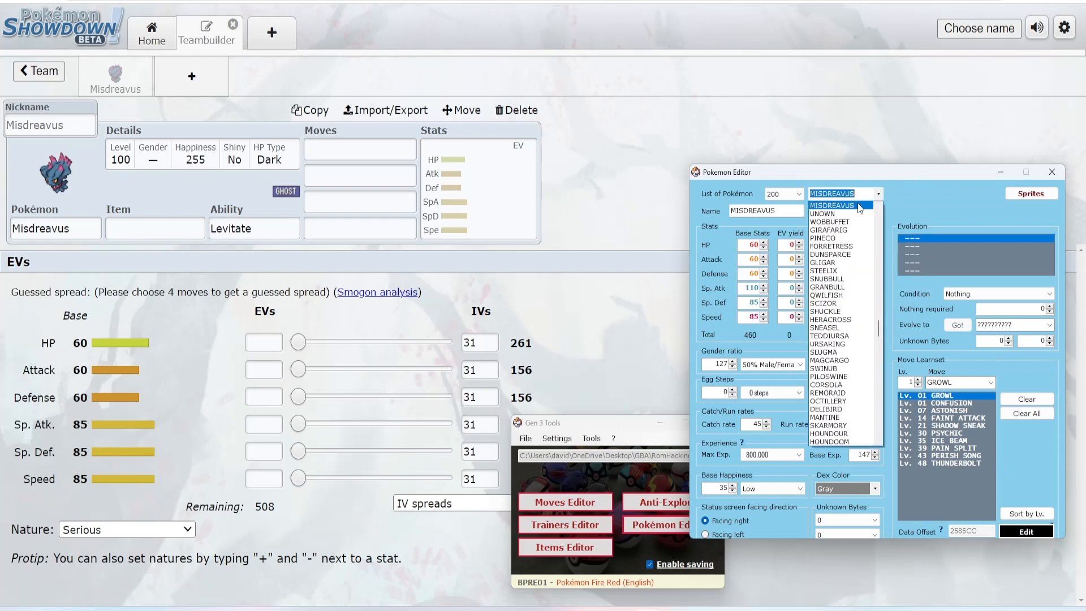
click(819, 214)
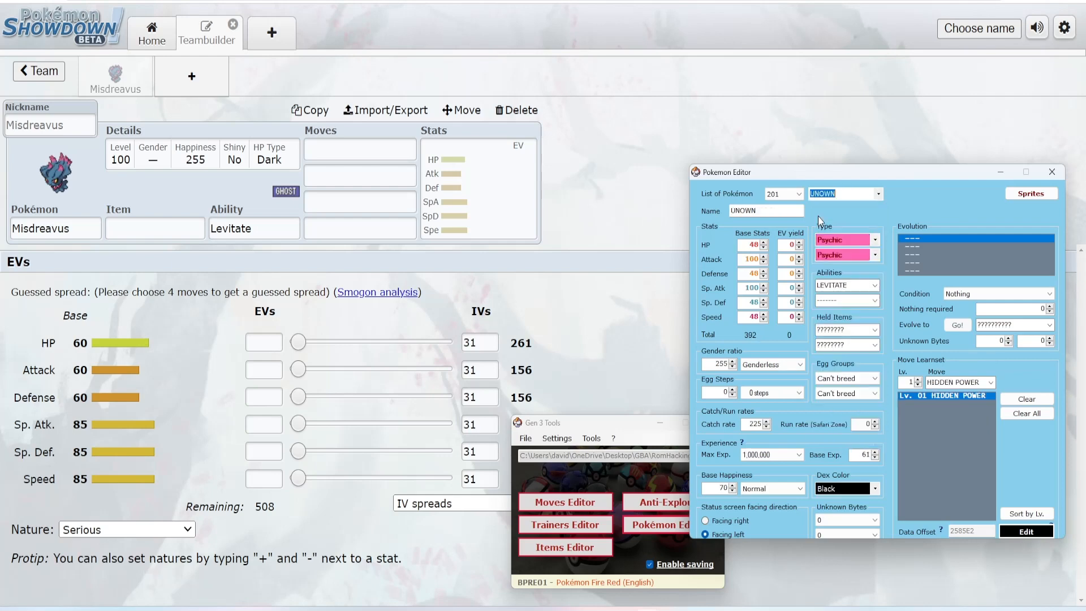
click(201, 86)
text(un)
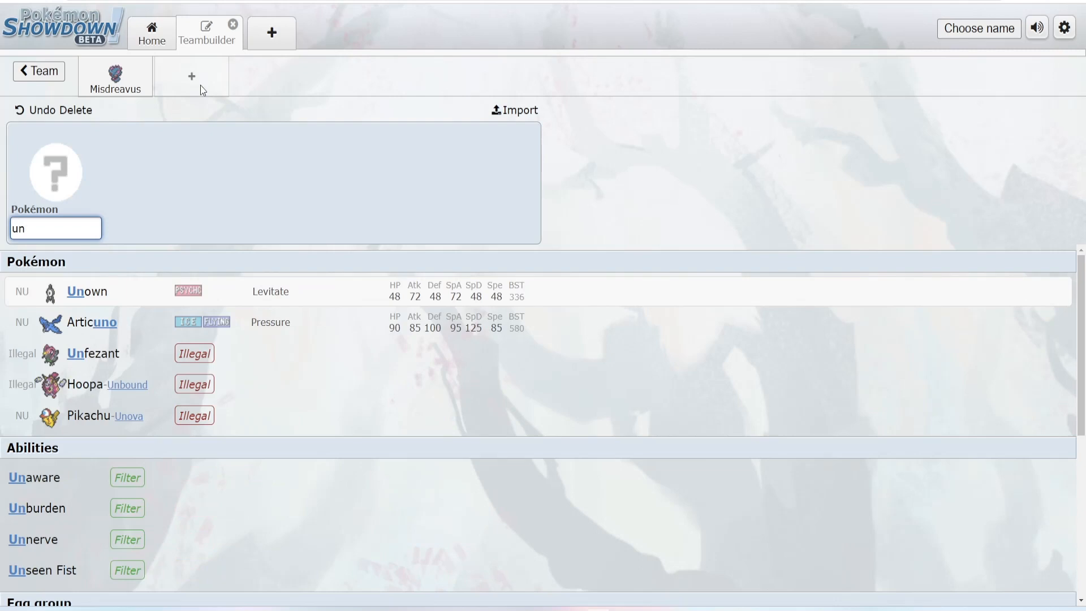
key(Return)
click(516, 201)
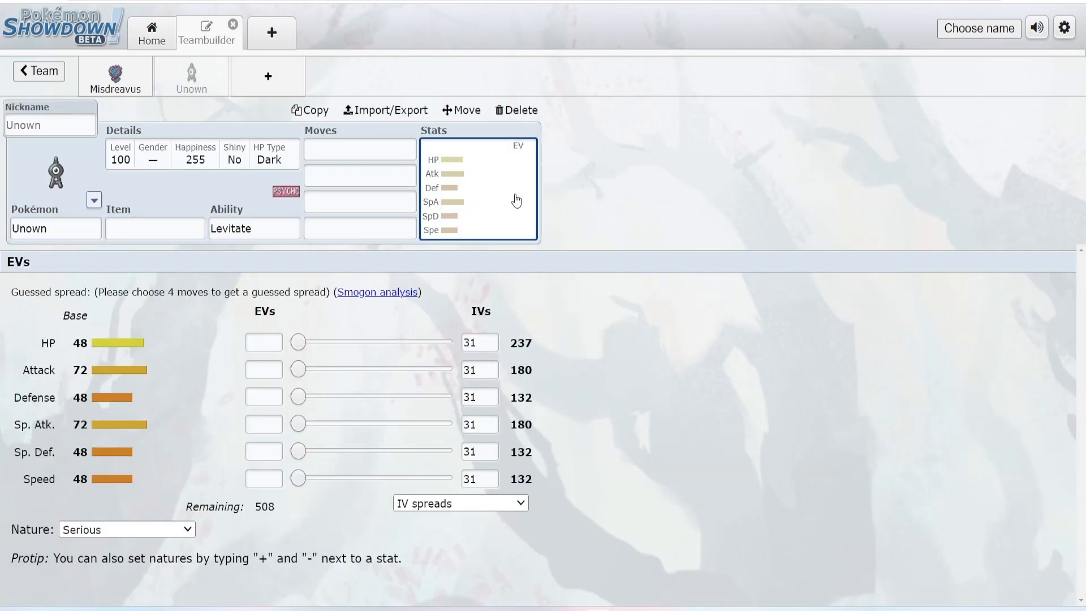
- Switch back to the Pokemon Editor, set Unown's base Speed to 50, and load Wobbuffet
click(669, 579)
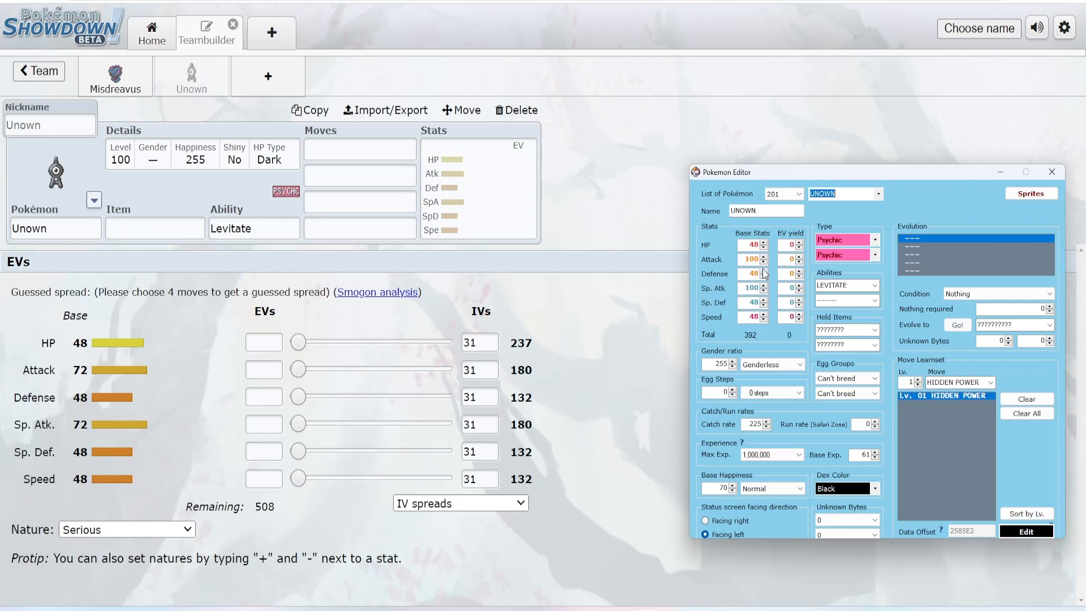
double_click(765, 315)
click(879, 194)
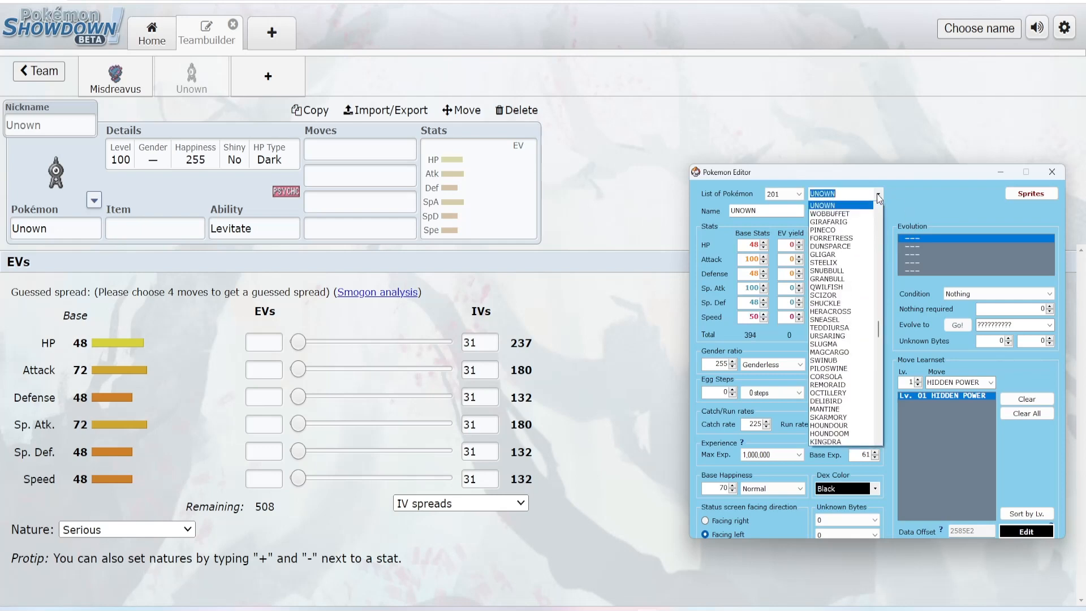
click(841, 214)
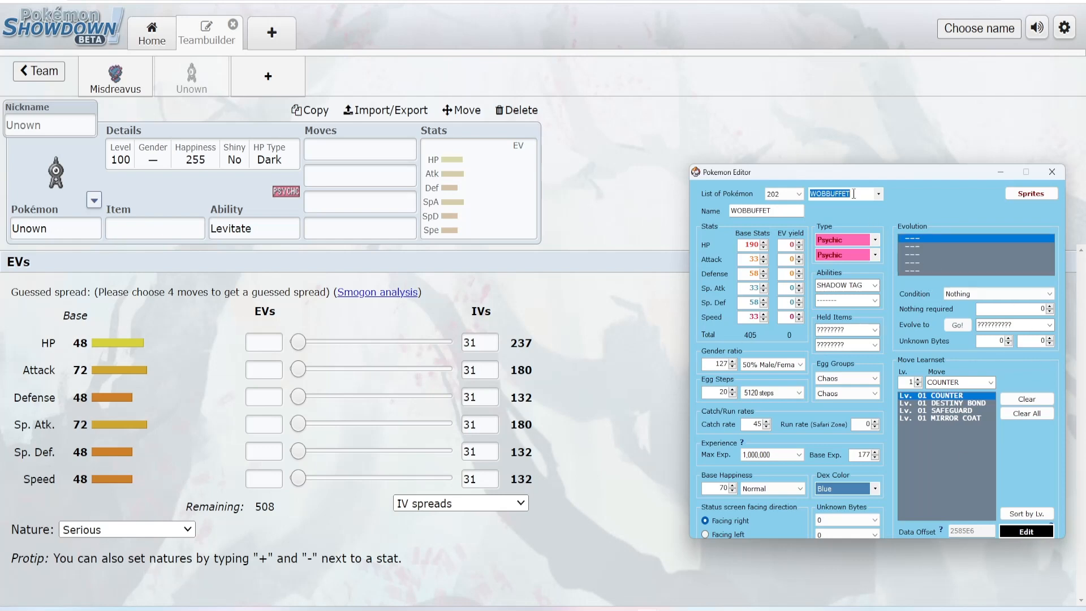
- Load Girafarig in the Pokemon Editor, and add it to the Pokémon Showdown team with its base stats open
drag(842, 178, 770, 188)
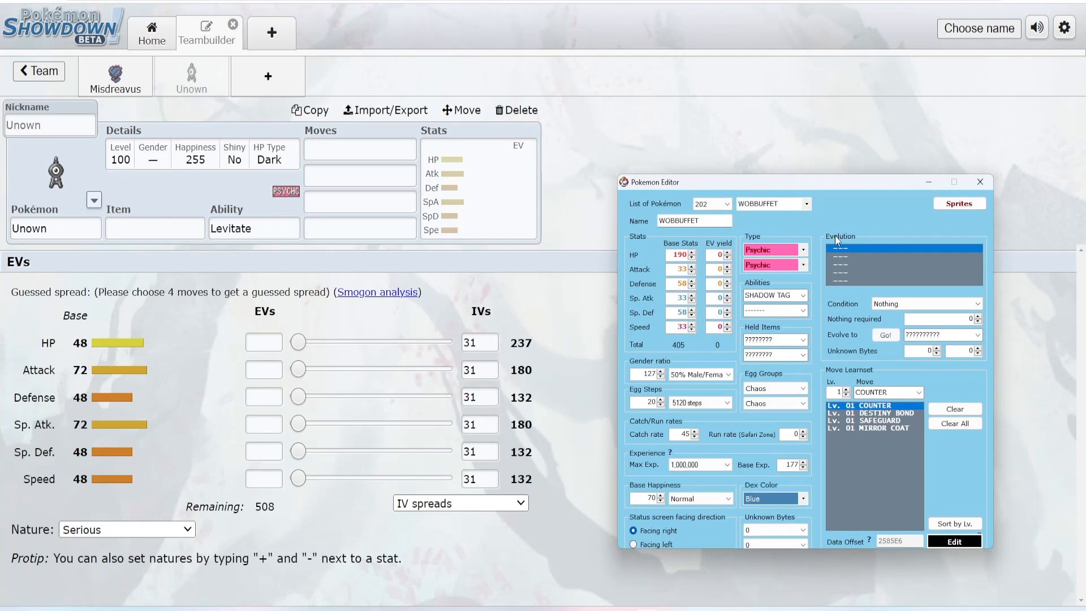
click(807, 204)
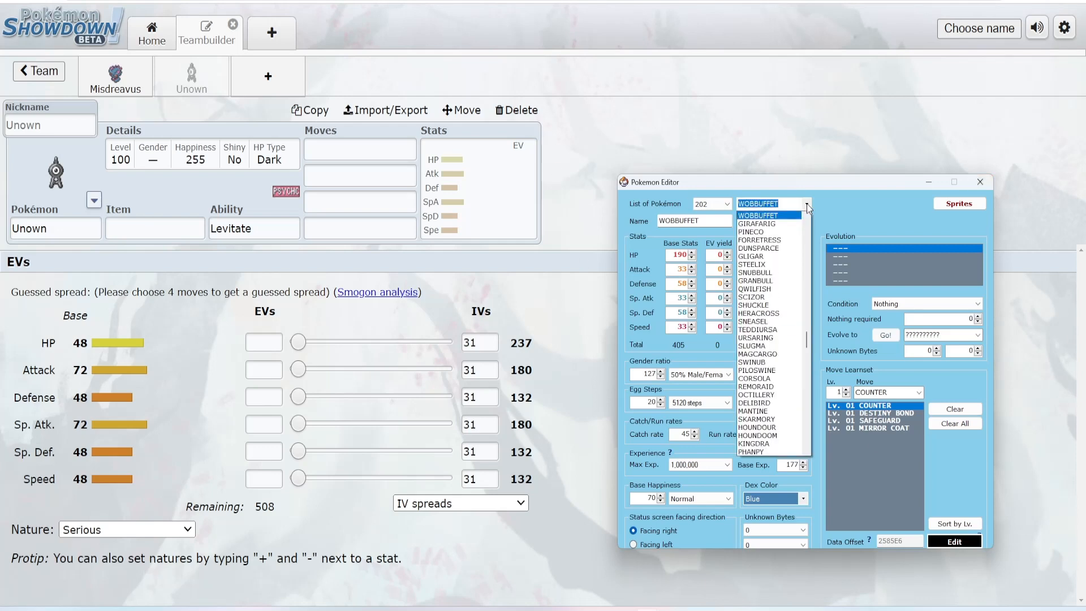
click(787, 224)
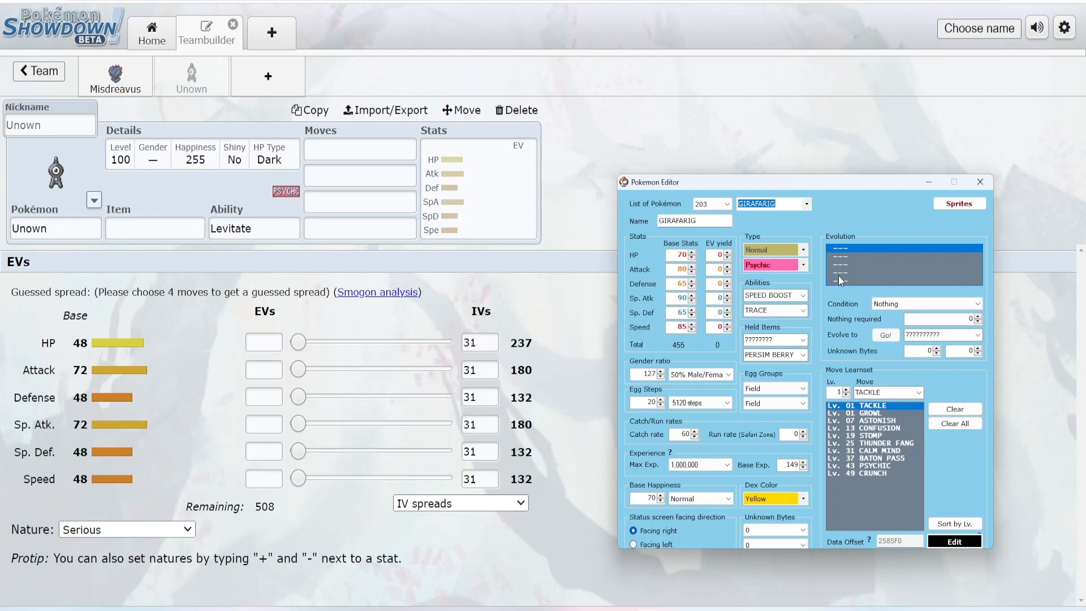
click(260, 72)
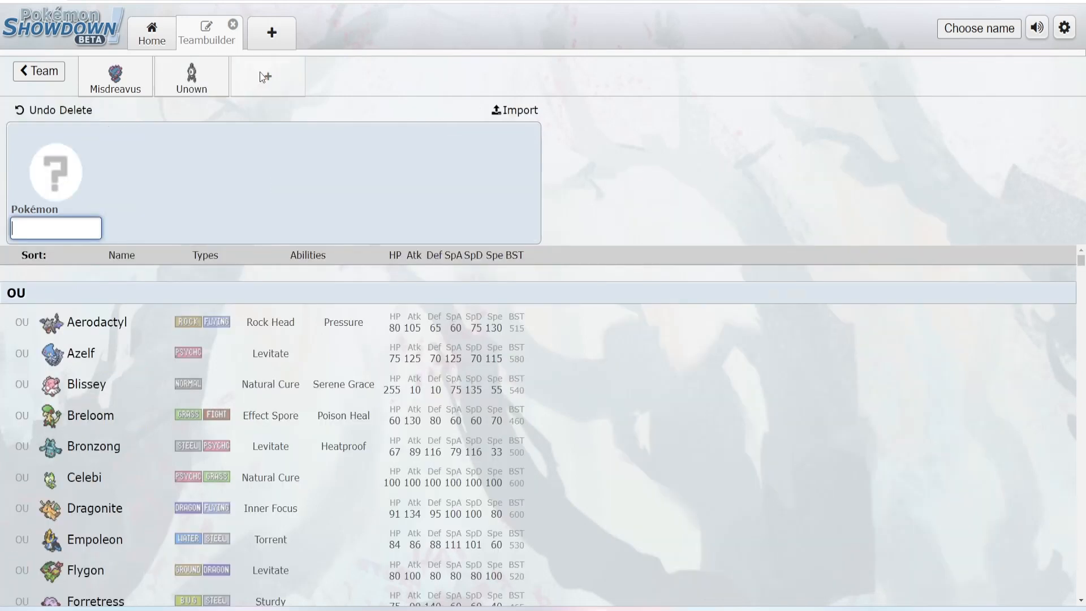
text(gir)
key(Return)
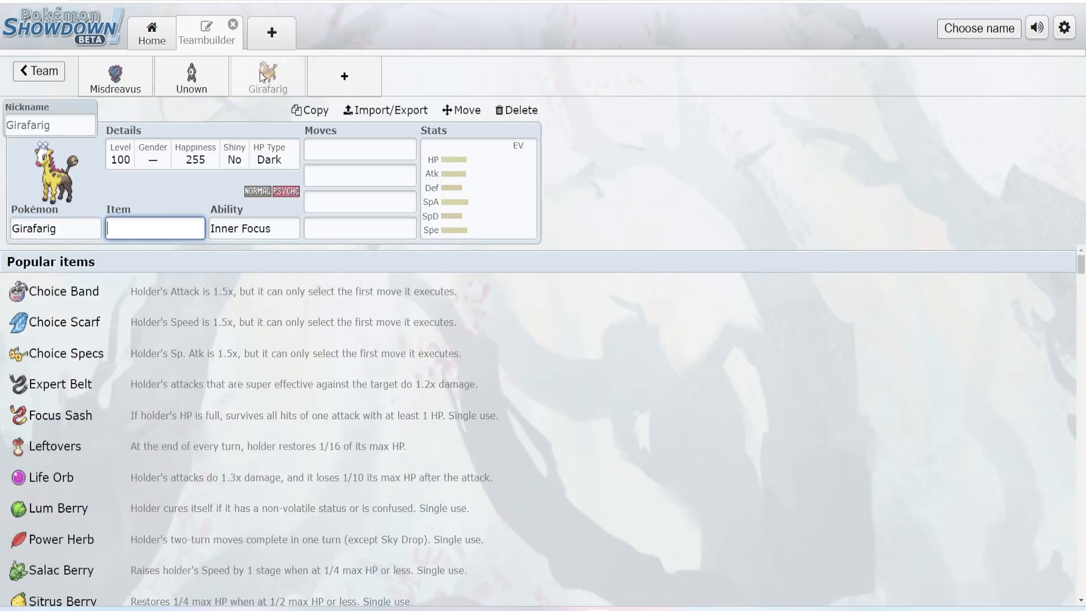
click(487, 206)
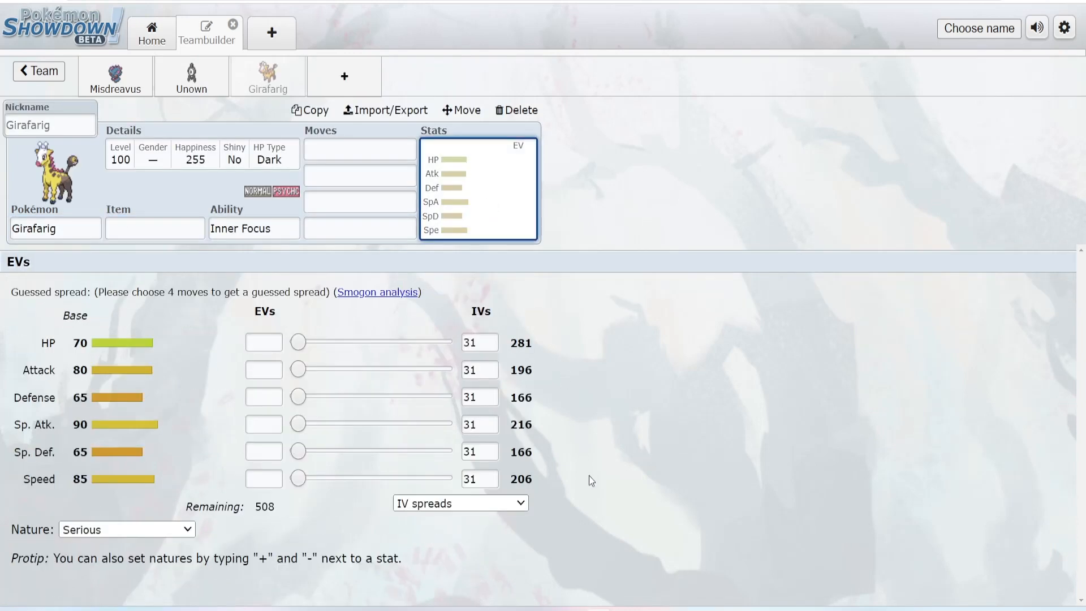
- Switch back to the Pokemon Editor to review Girafarig's data, and load Pineco
mouse_move(648, 608)
click(678, 575)
click(640, 589)
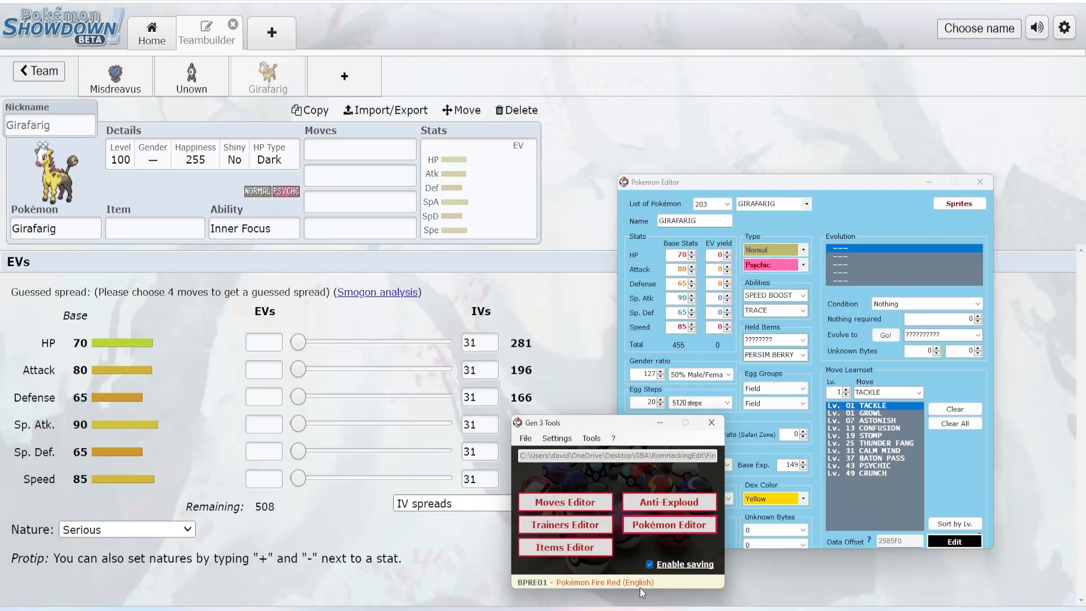
click(802, 574)
mouse_move(656, 605)
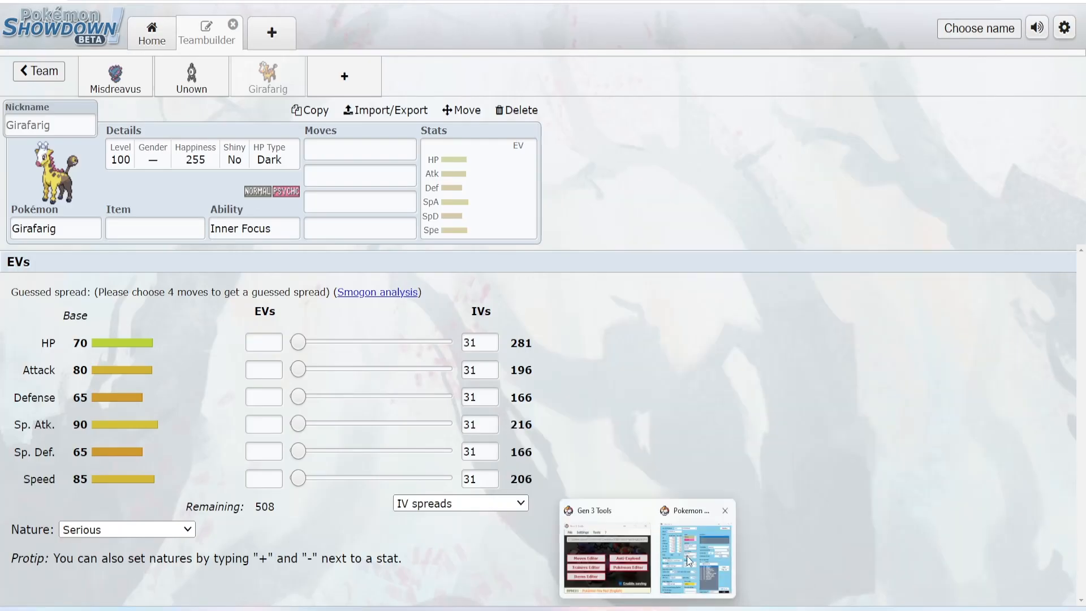
click(687, 556)
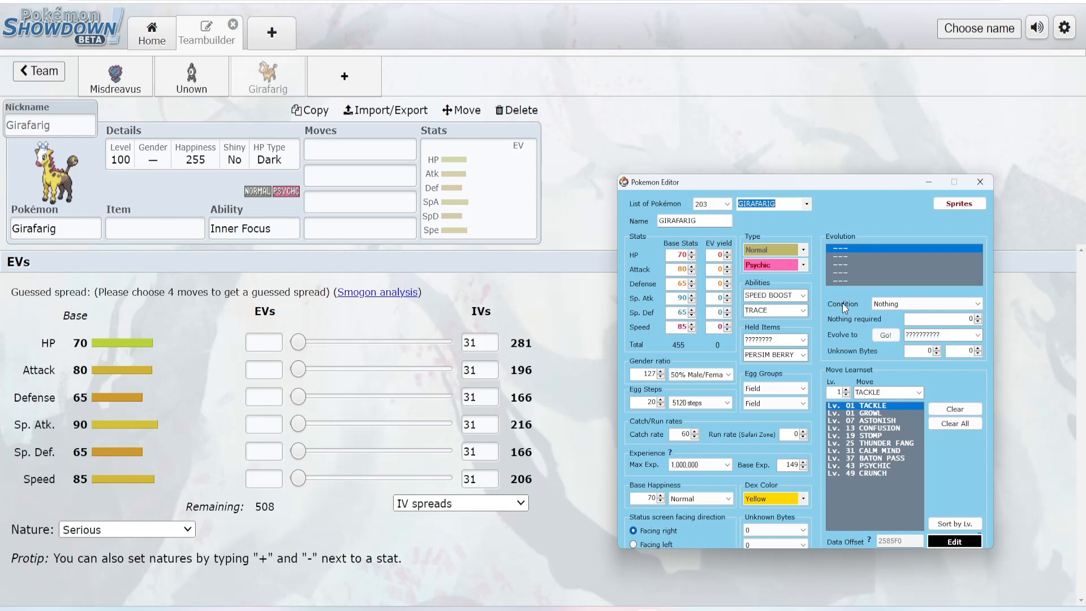
click(808, 204)
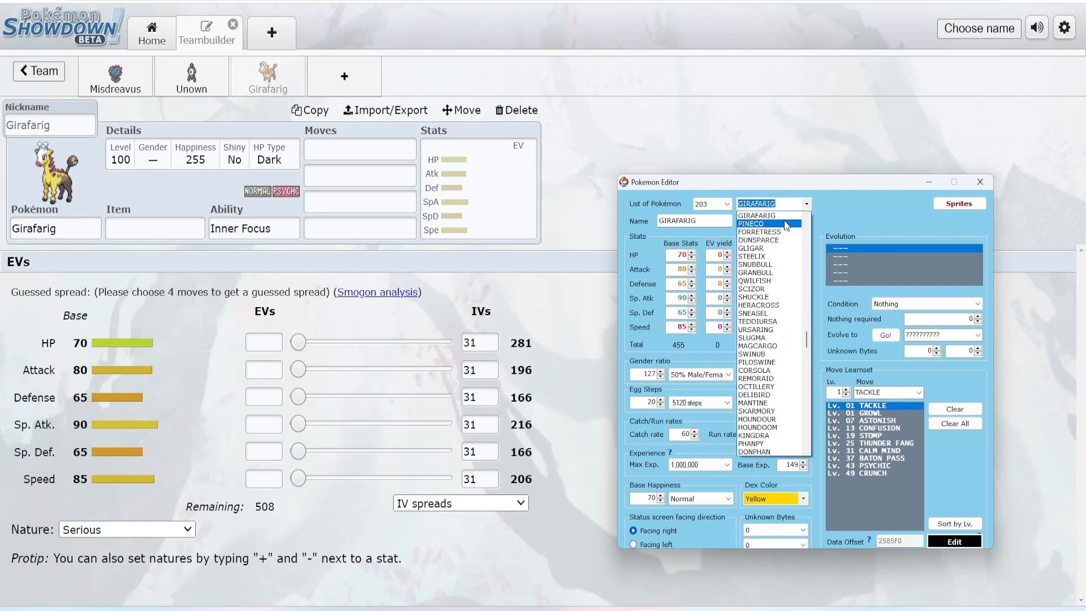
click(786, 224)
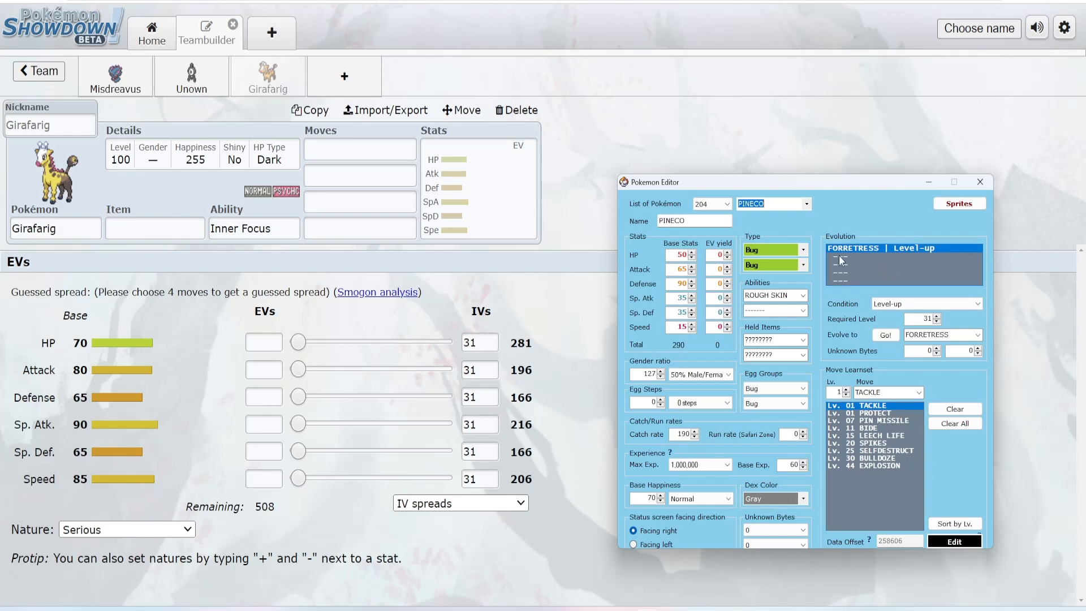
- Load Forretress in the Pokemon Editor, and add it to the Pokémon Showdown team with its base stats open
click(806, 206)
click(782, 223)
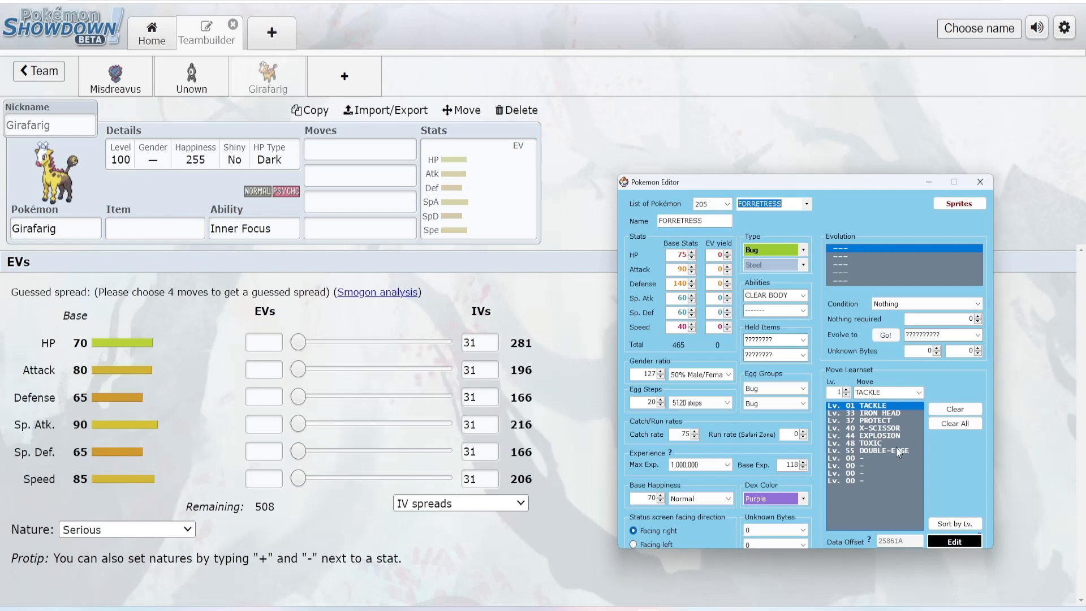
click(326, 85)
text(Forr)
key(Return)
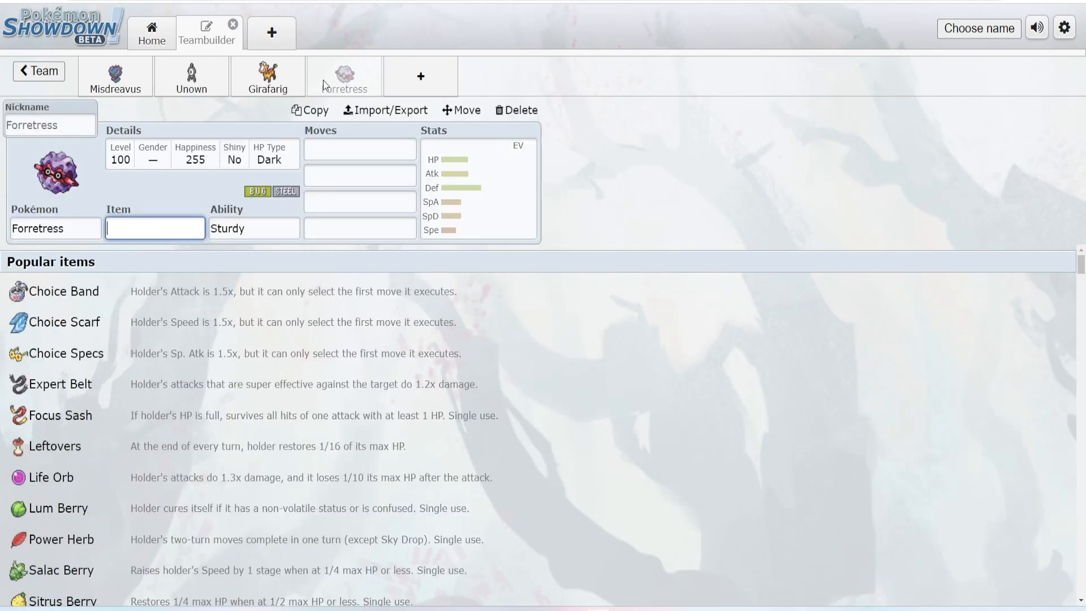
click(487, 211)
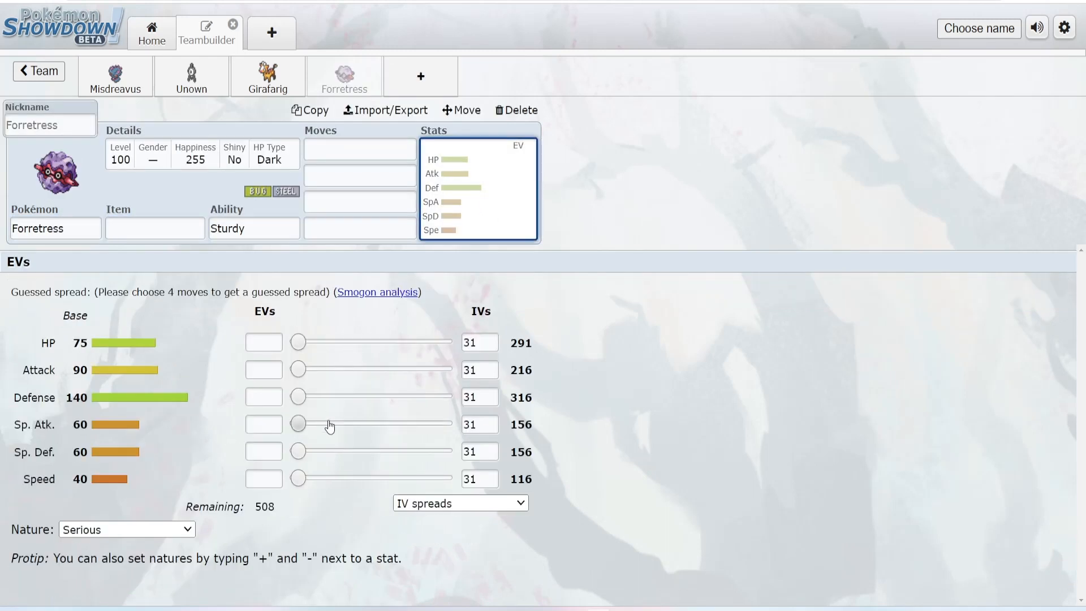
- Load Dunsparce in the Pokemon Editor, and add it to the Pokémon Showdown team with its base stats open
click(699, 569)
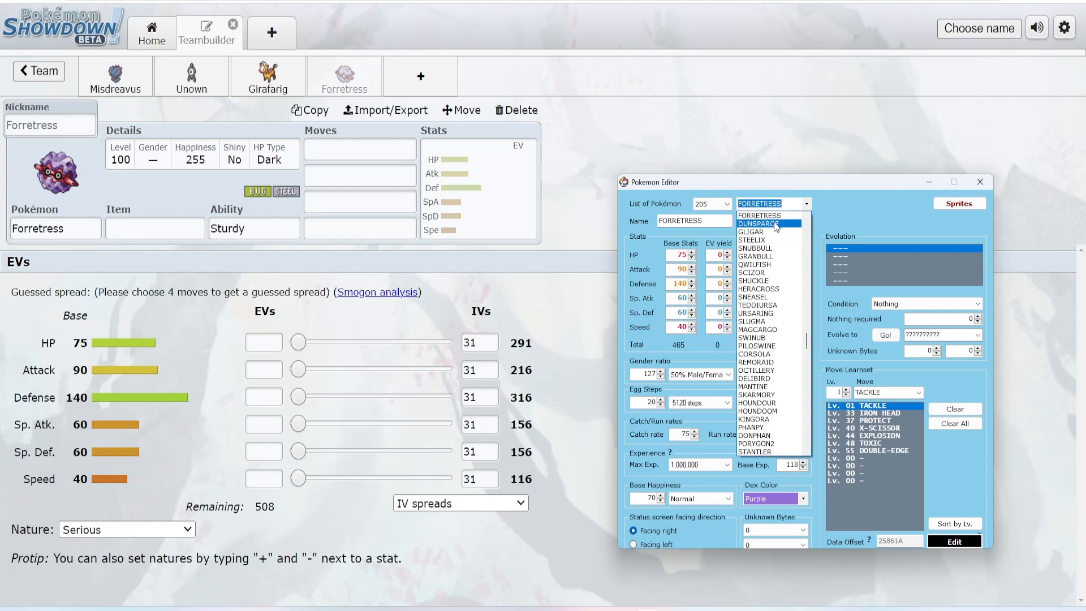
click(774, 224)
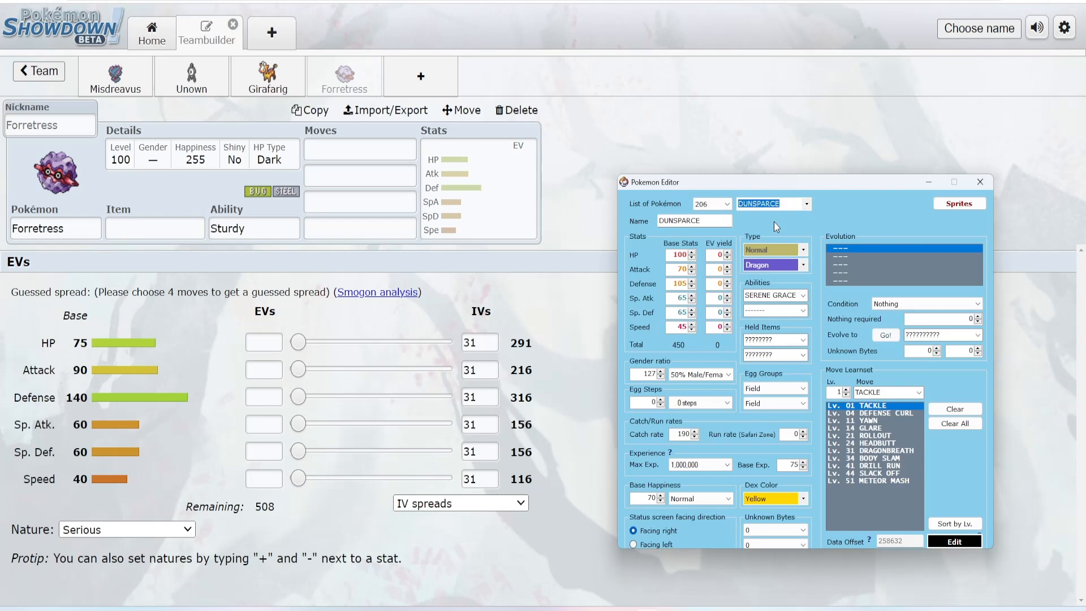
click(438, 73)
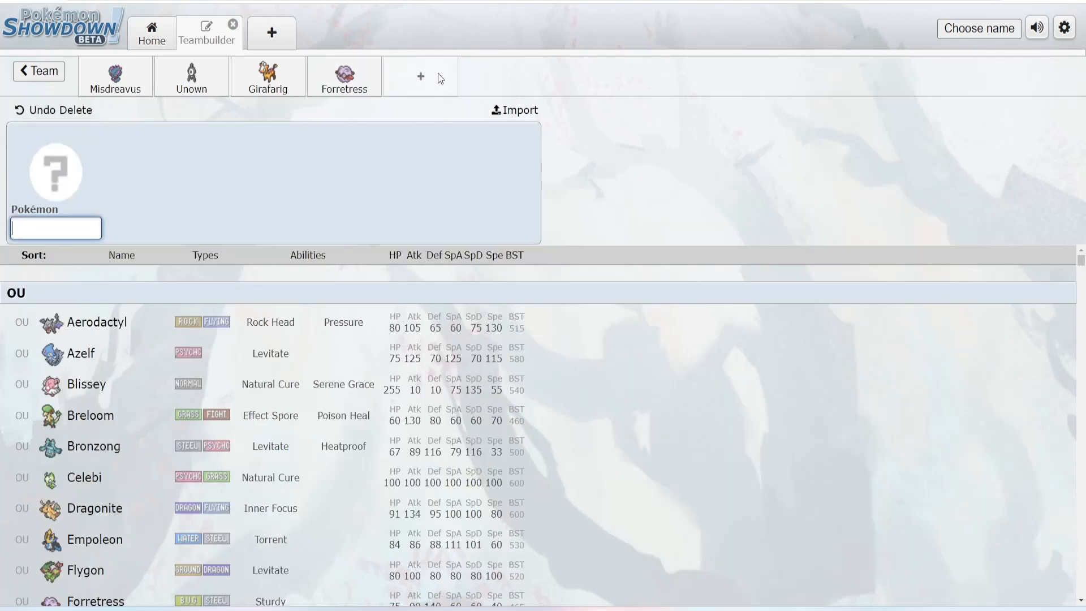
text(duns)
key(Return)
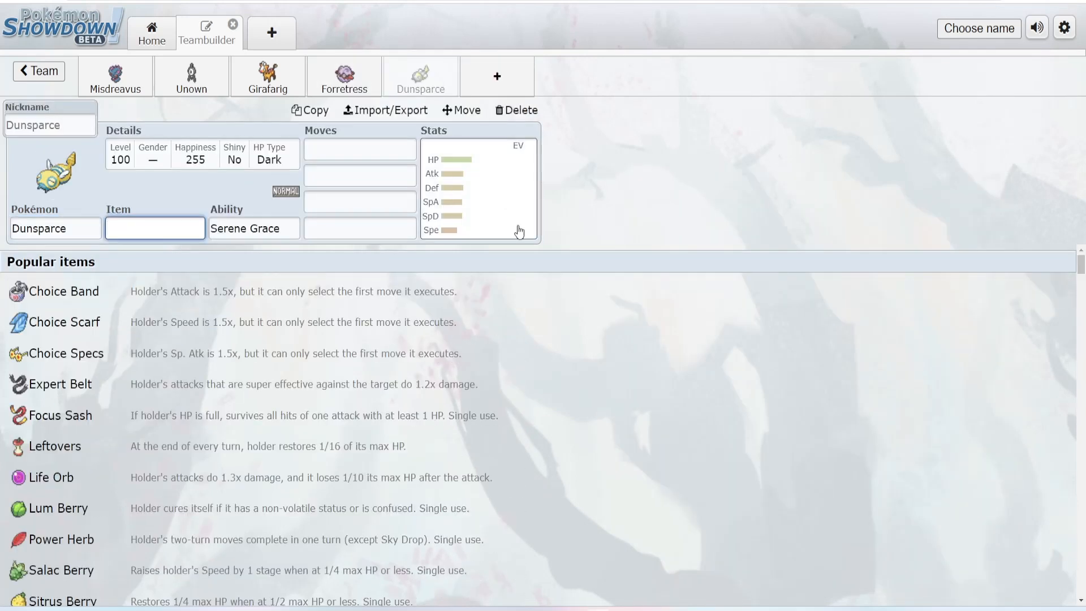
click(480, 191)
mouse_move(645, 604)
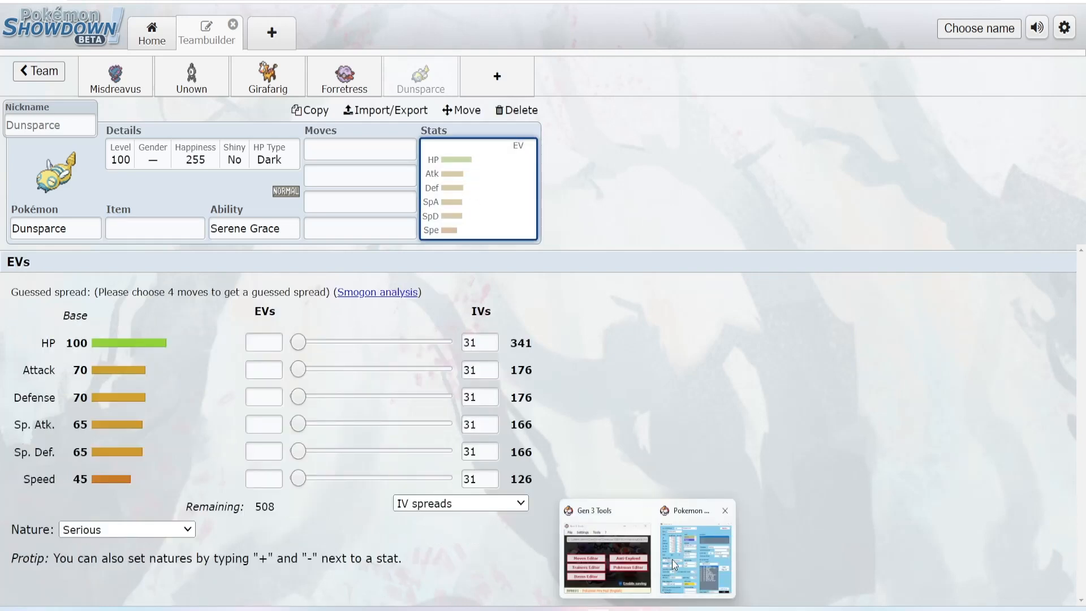
- Switch to the Pokemon Editor to review Dunsparce's data, and load Gligar
click(677, 566)
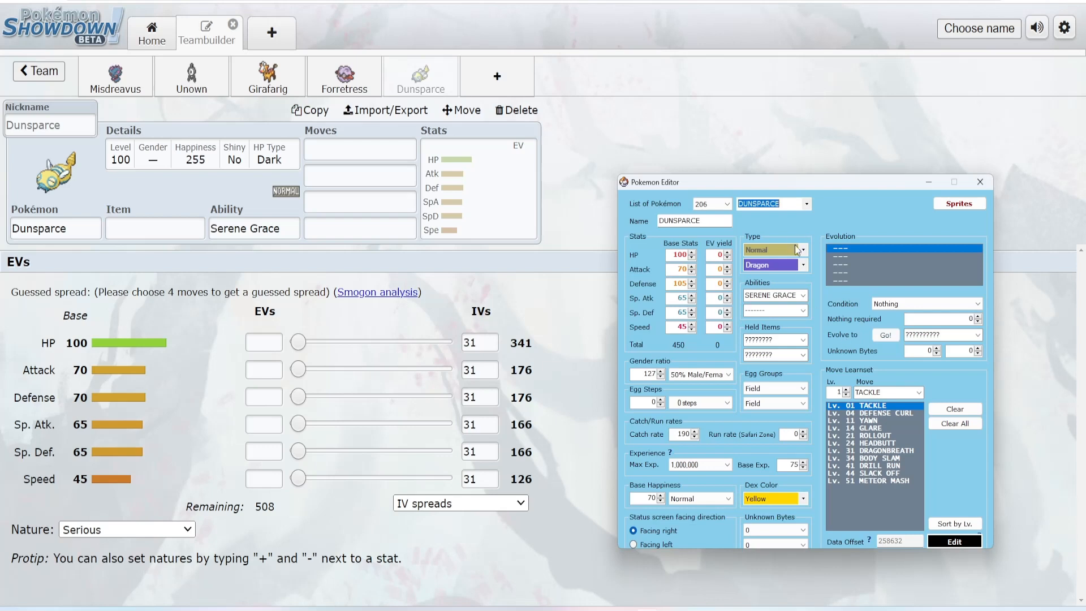
click(809, 205)
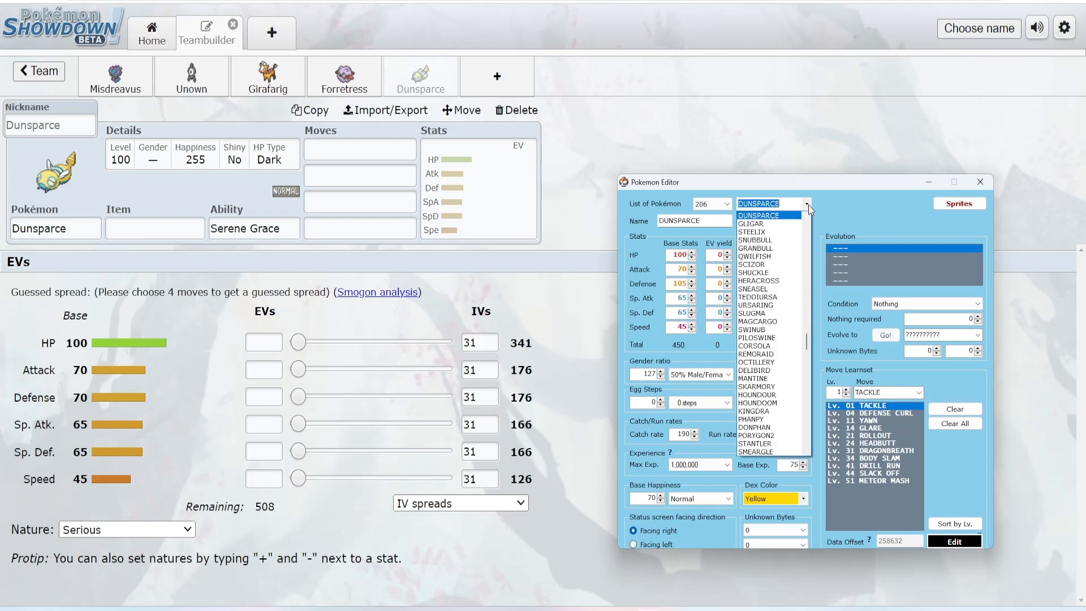
click(786, 229)
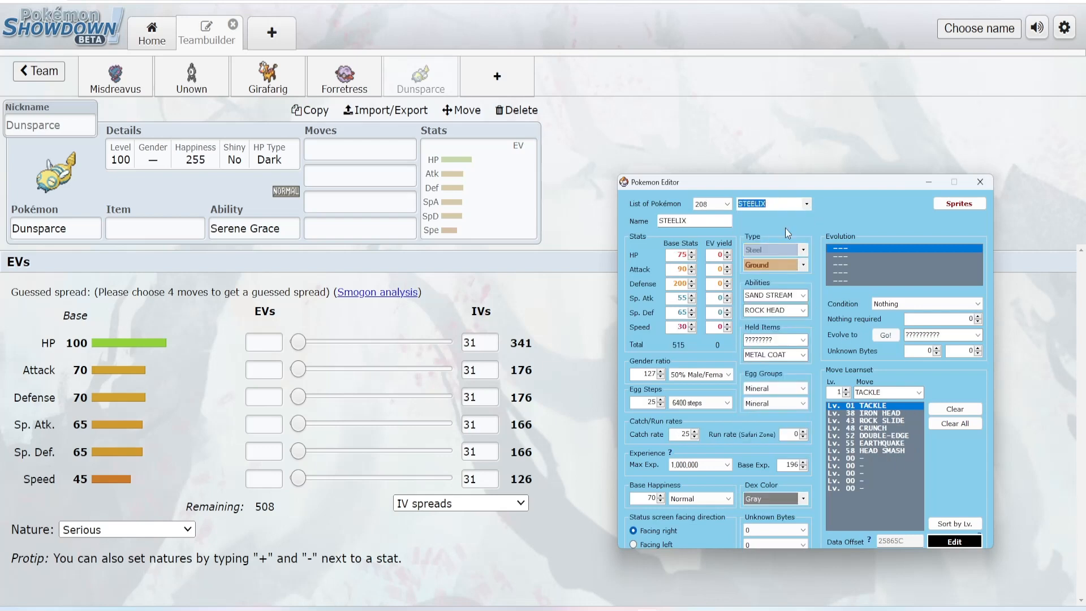
click(806, 202)
scroll(770, 233, up, 1)
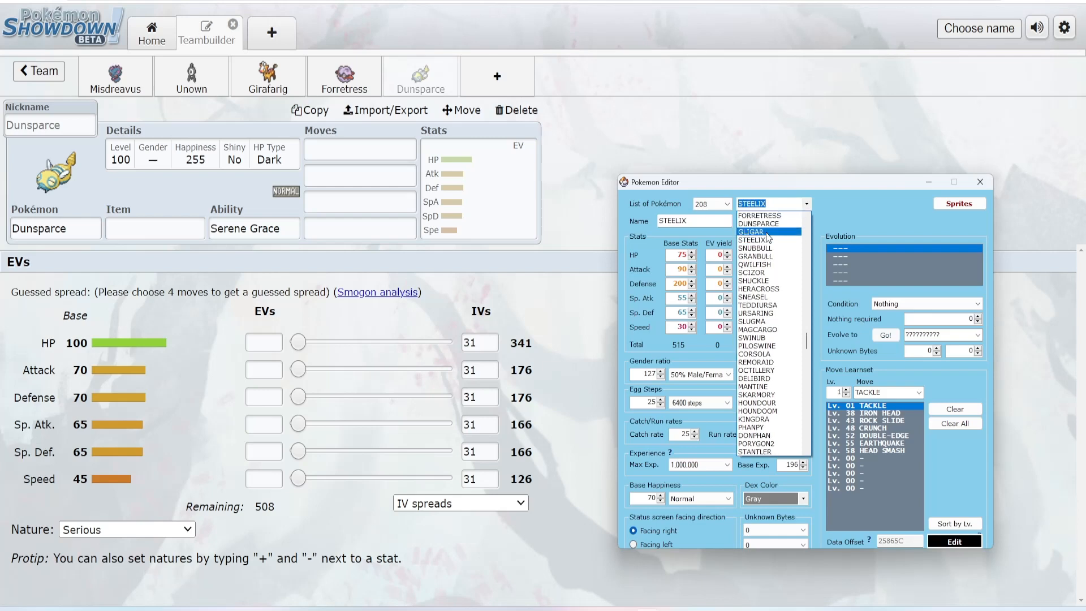
click(769, 232)
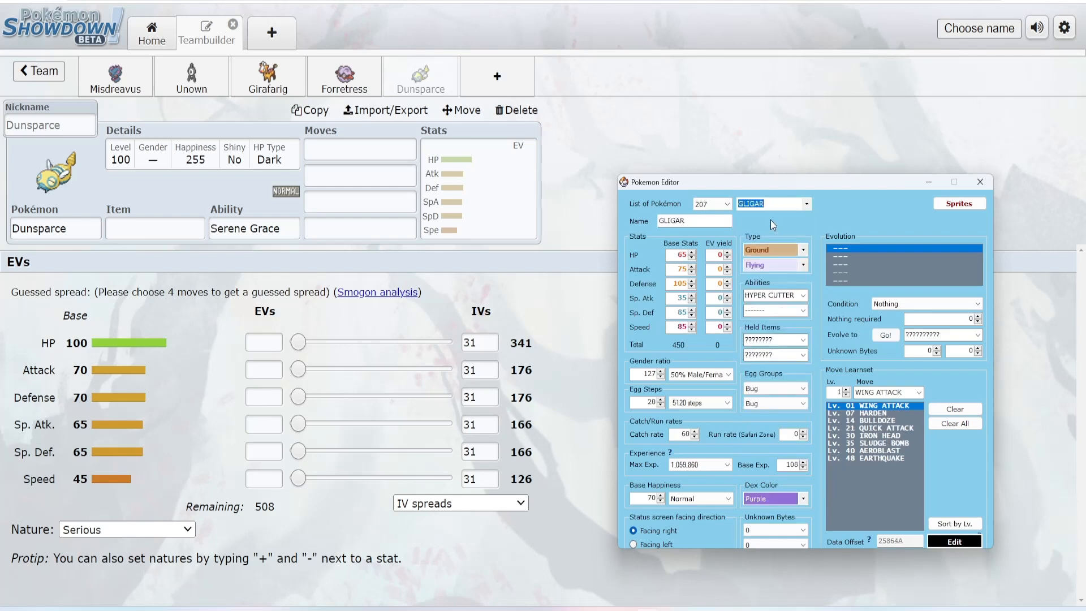
- Switch to Pokémon Showdown and add Gligar to the team with its base stats open
click(501, 68)
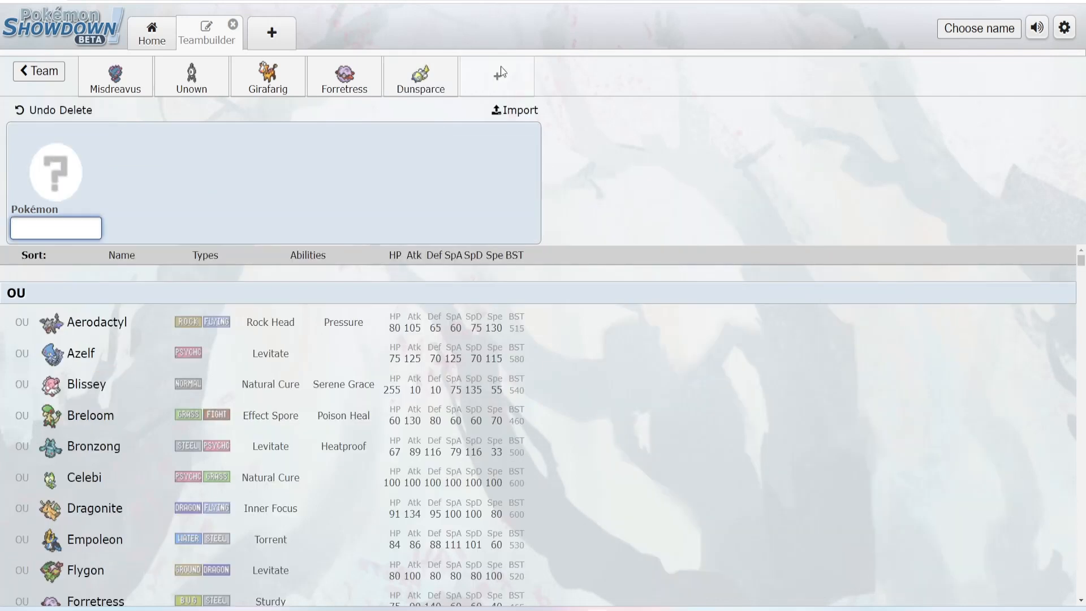
text(glig)
key(BackSpace)
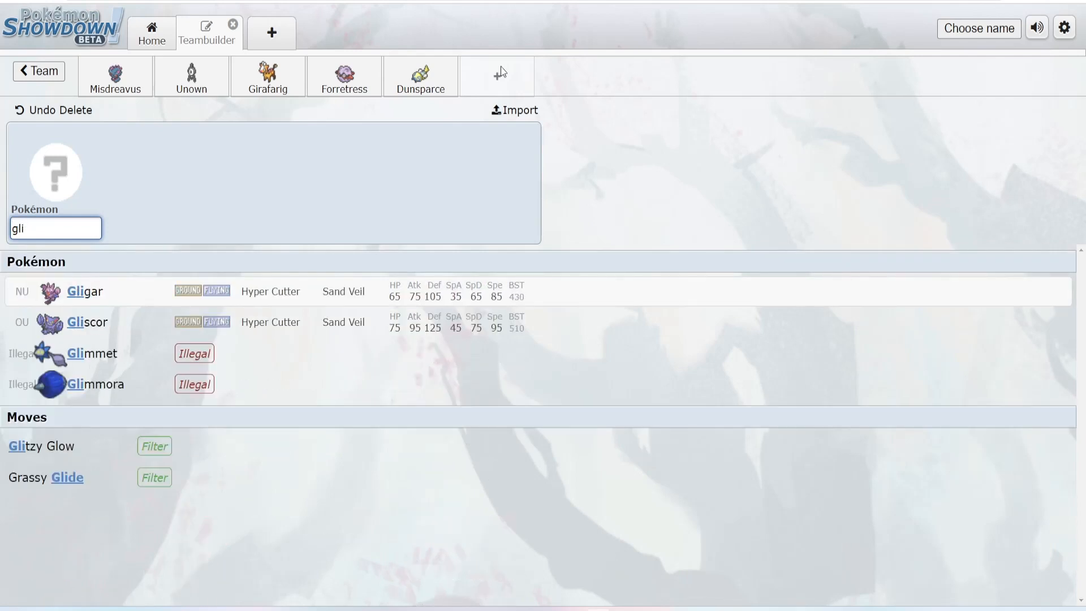
click(338, 291)
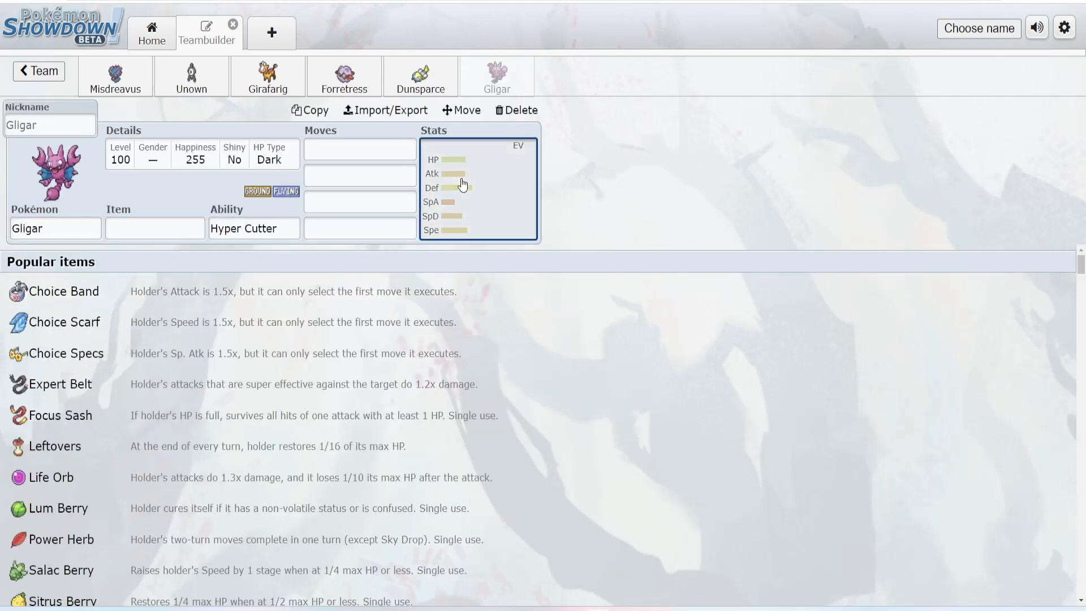
click(462, 184)
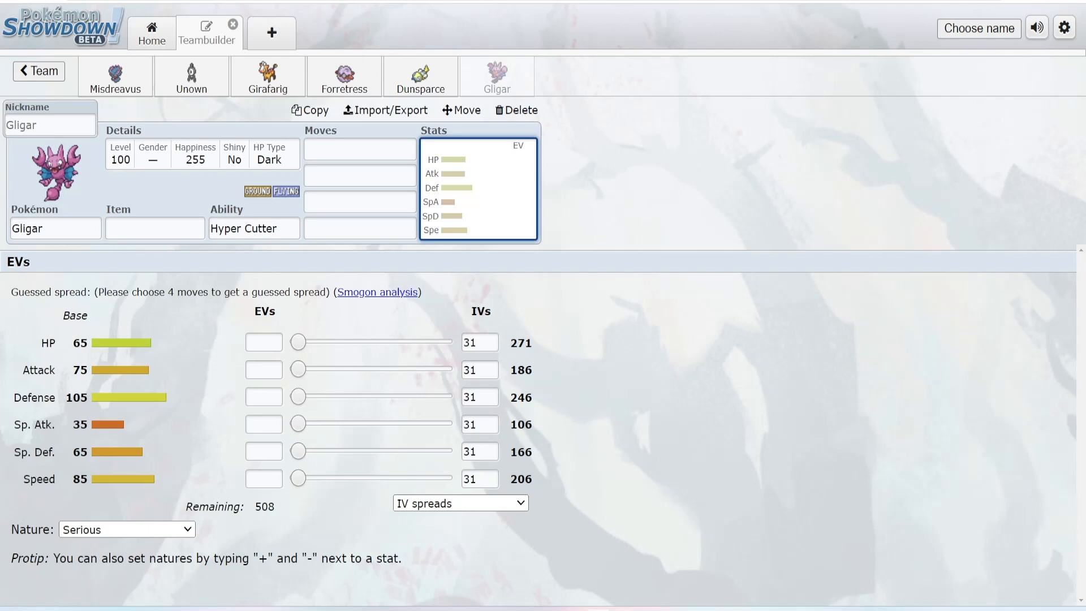
- Return to the Pokemon Editor to review Gligar's data, and load Snubbull followed by Granbull
mouse_move(648, 608)
click(671, 562)
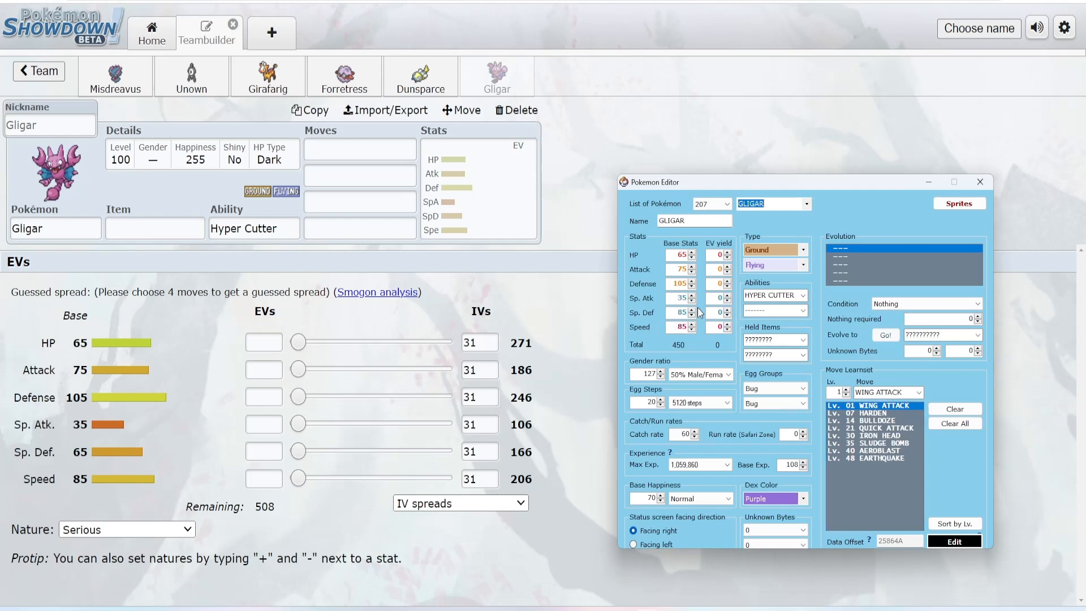
click(808, 204)
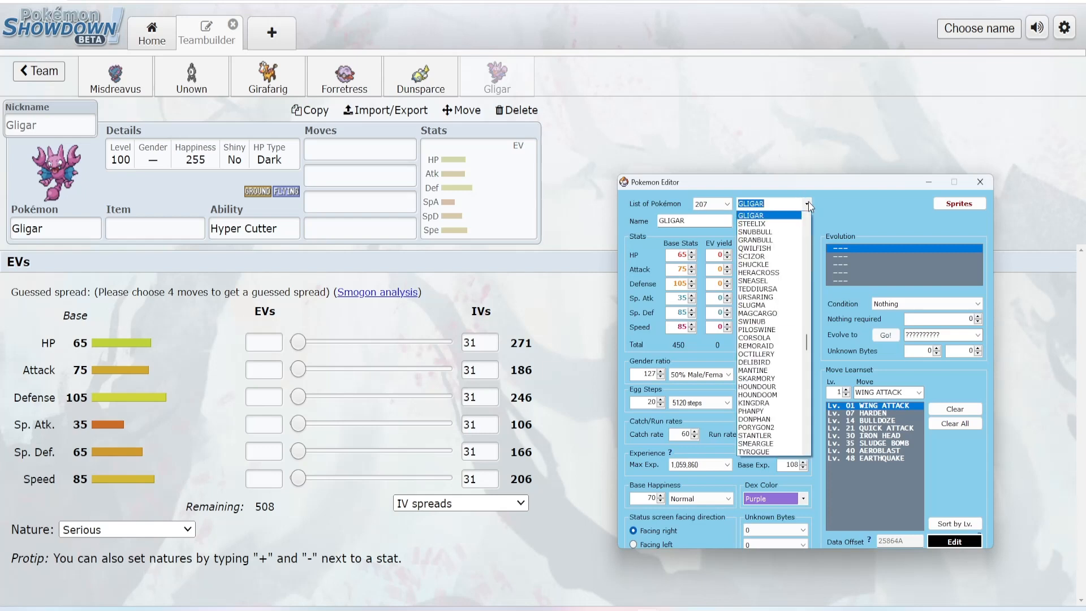
click(775, 232)
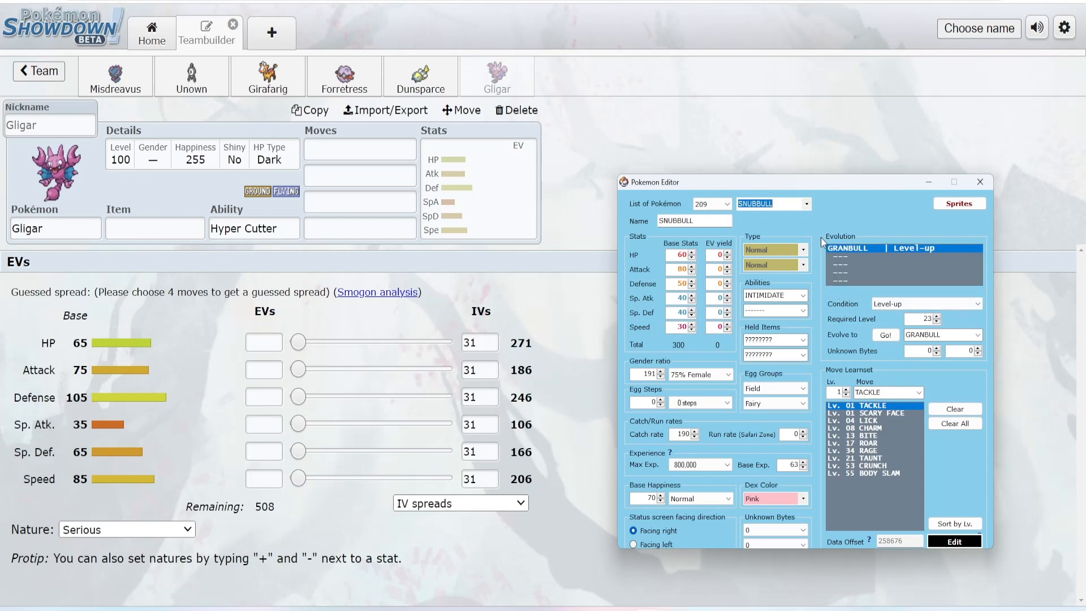
click(809, 202)
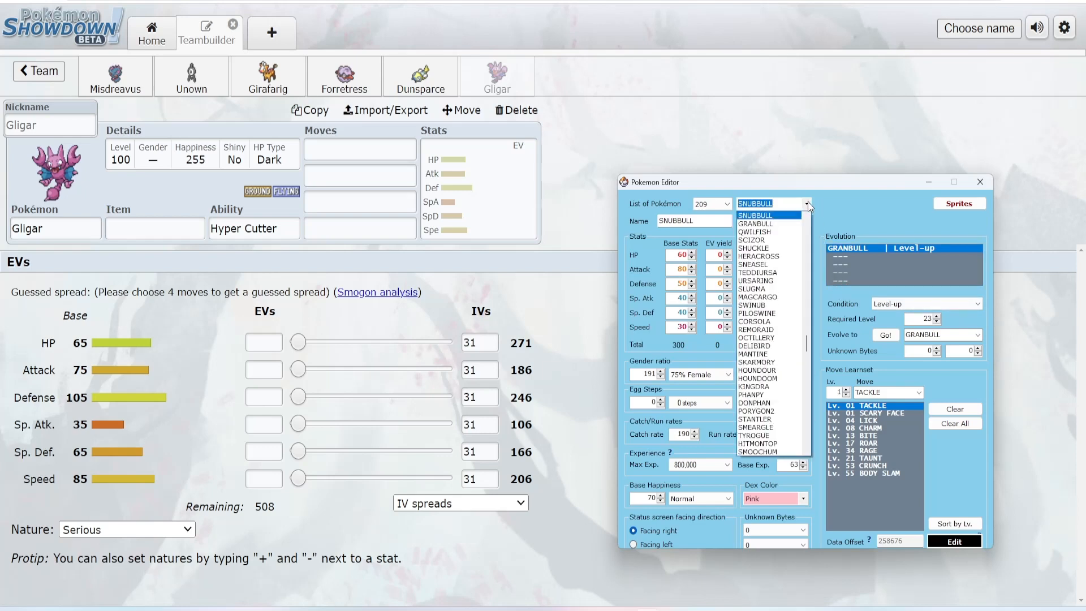
click(767, 224)
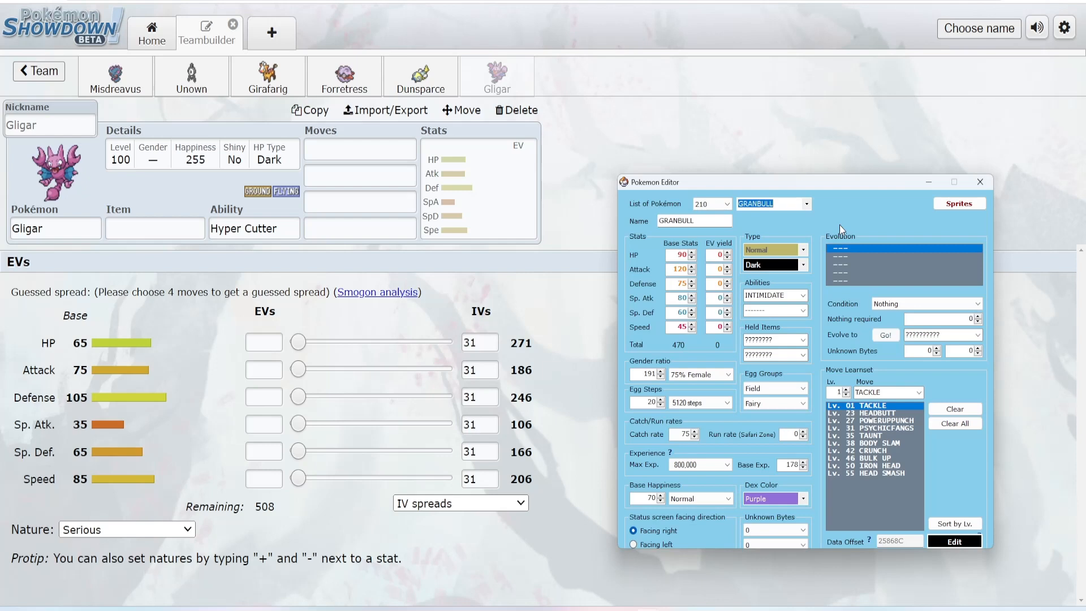
- Replace Gligar with Granbull in the Pokémon Showdown team, and compare its base stats with those in the Pokemon Editor
click(420, 77)
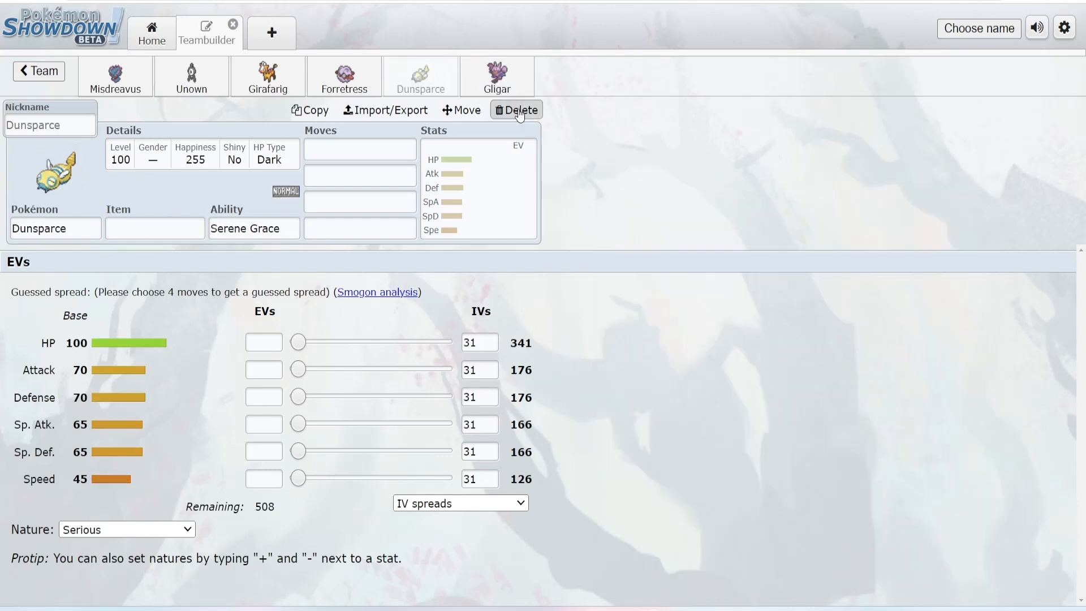
click(496, 77)
click(513, 111)
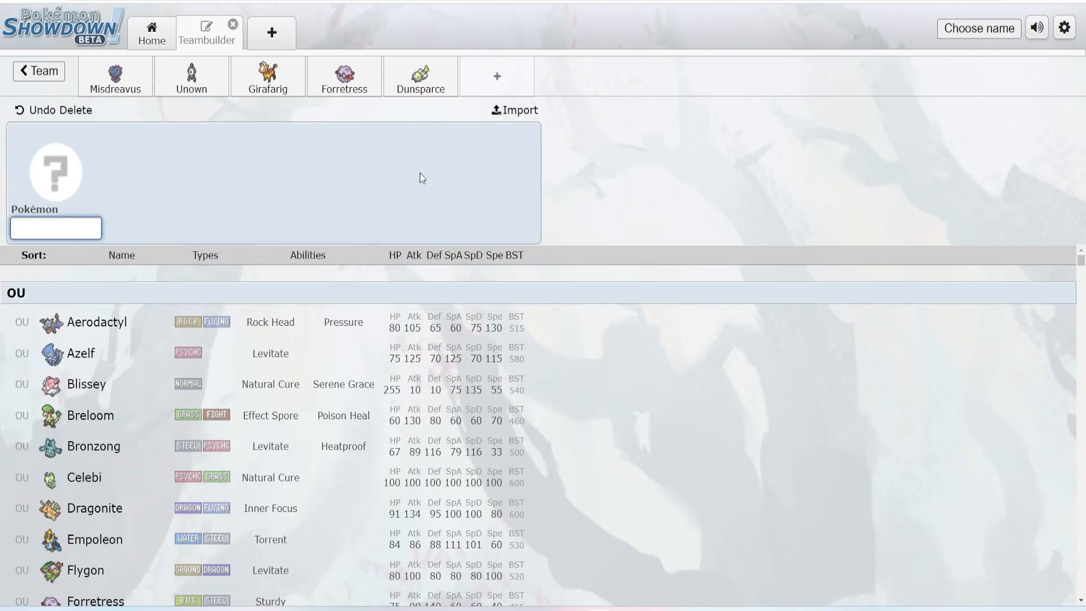
text(gran)
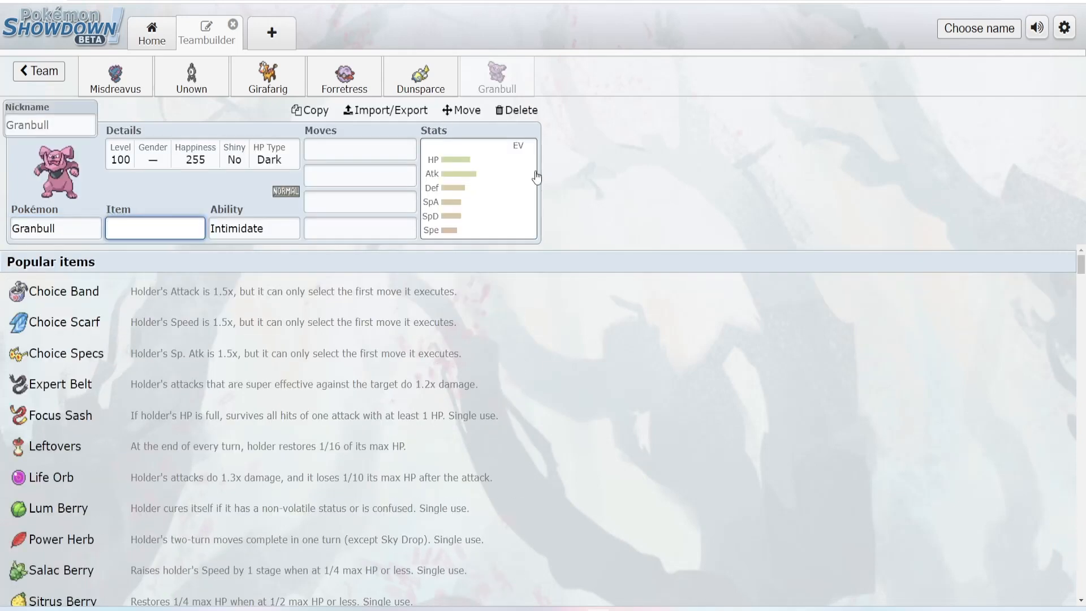
click(534, 178)
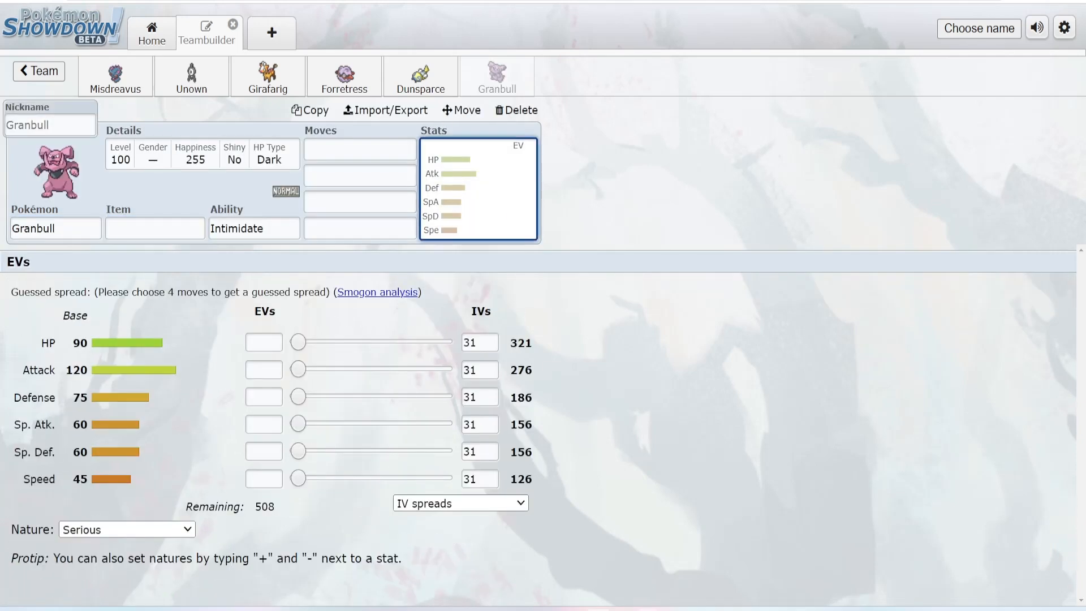
click(704, 559)
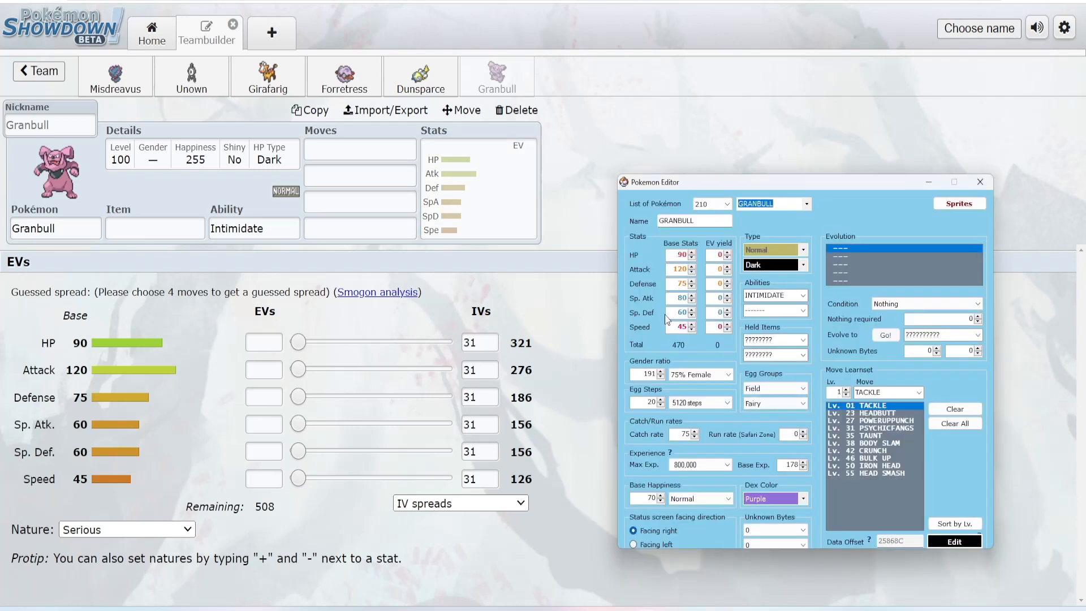